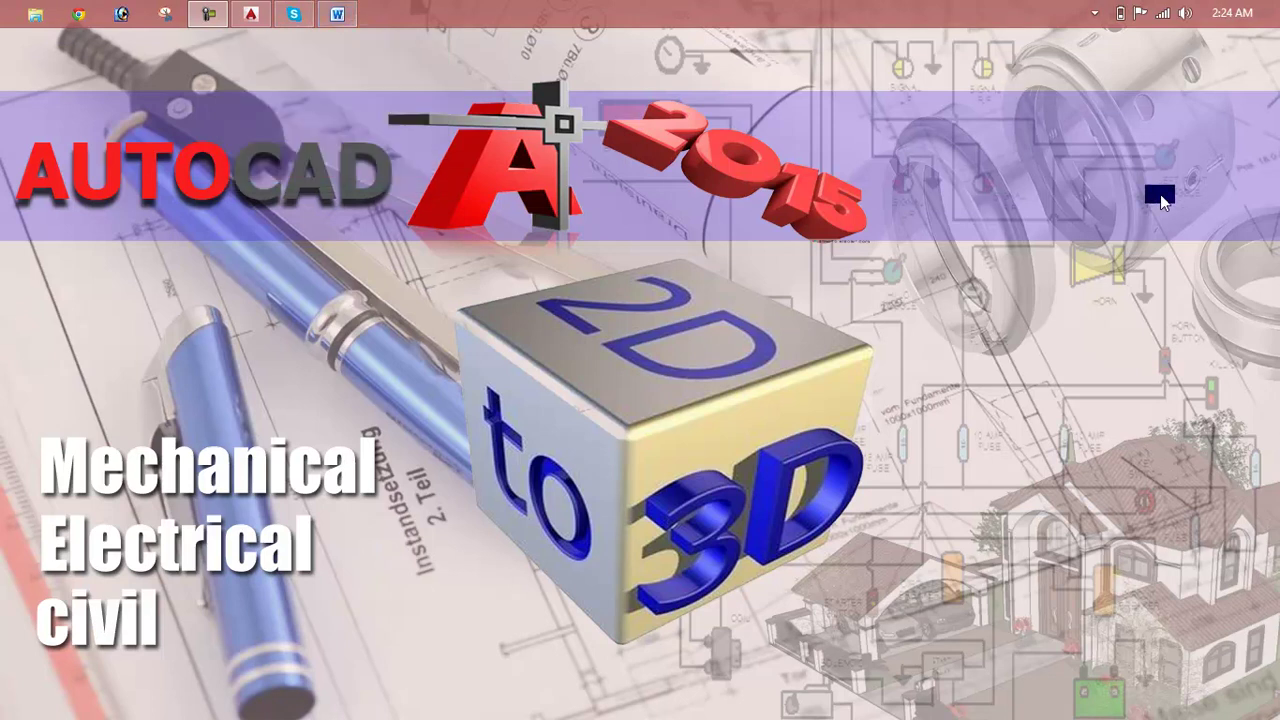
- Bring up the Lesson 19 notes in Word listing the donut topics: the command, diameter, purpose and fill
{"action": "left_click", "coordinate": [337, 14]}
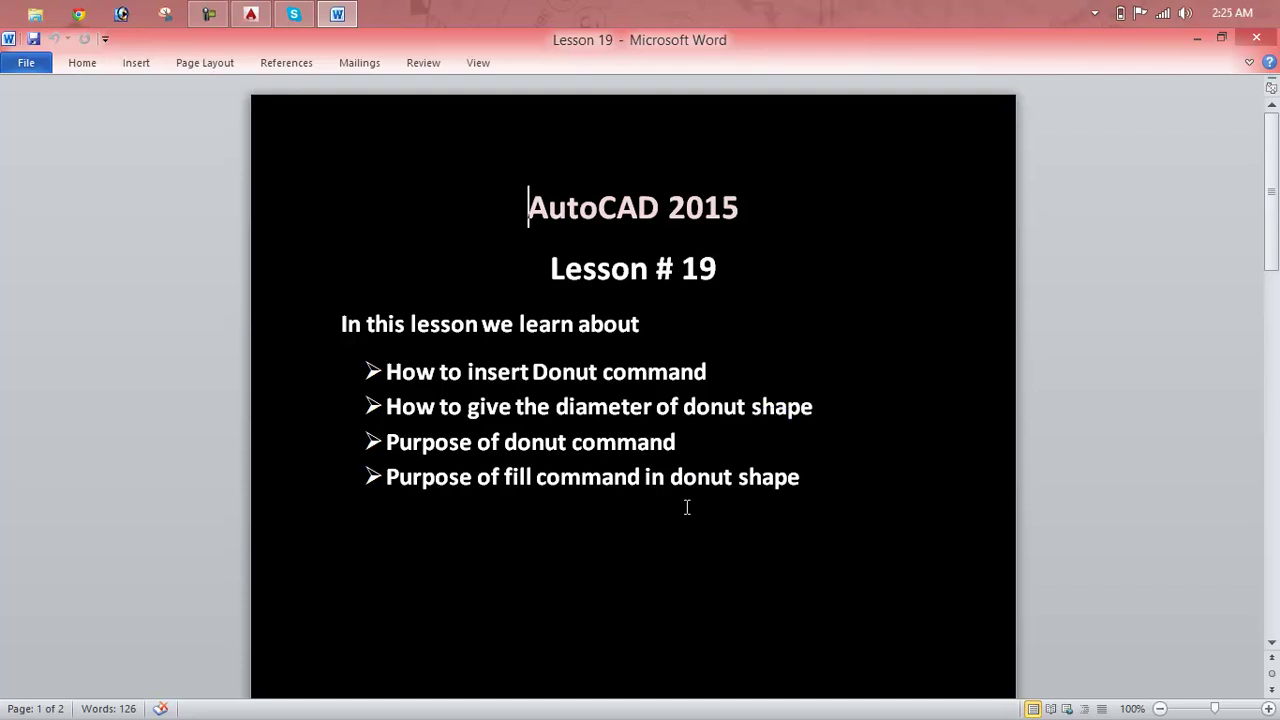
- Switch to the blank Drawing1 and find the donut tool in the expanded Draw panel and the Draw menu
{"action": "left_click", "coordinate": [251, 14]}
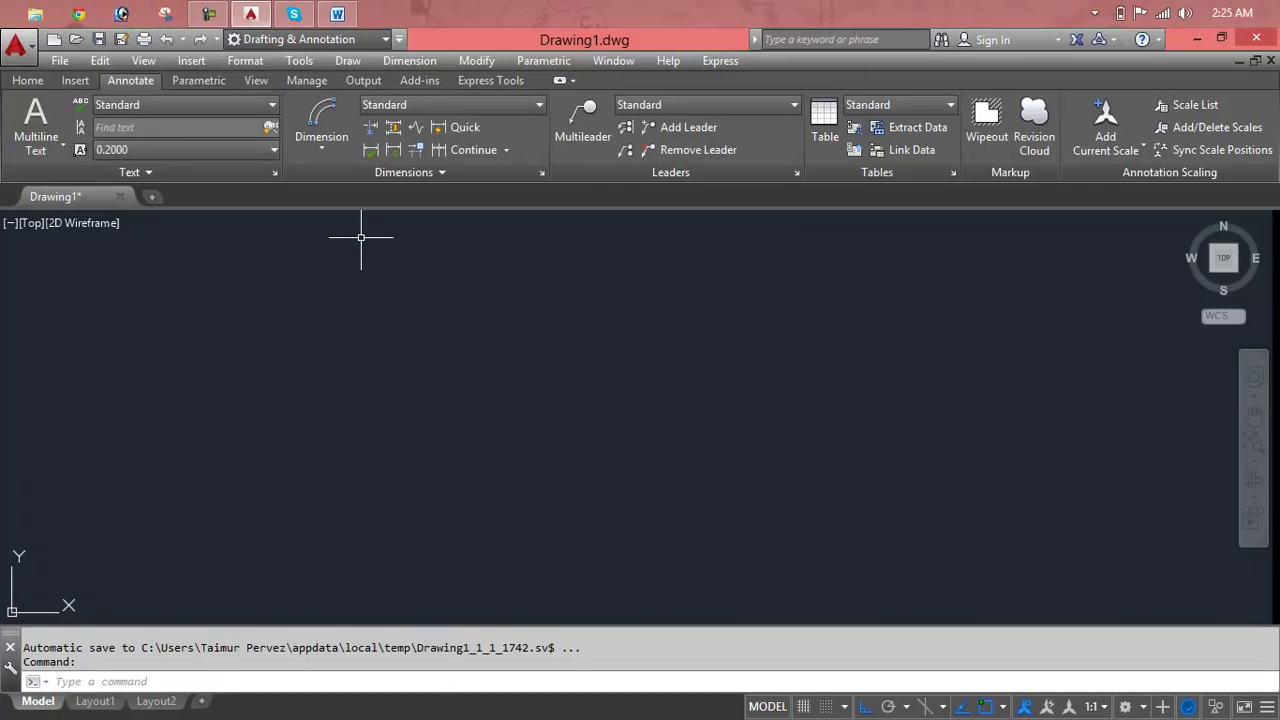
{"action": "key", "text": "Escape"}
{"action": "key", "text": "Escape"}
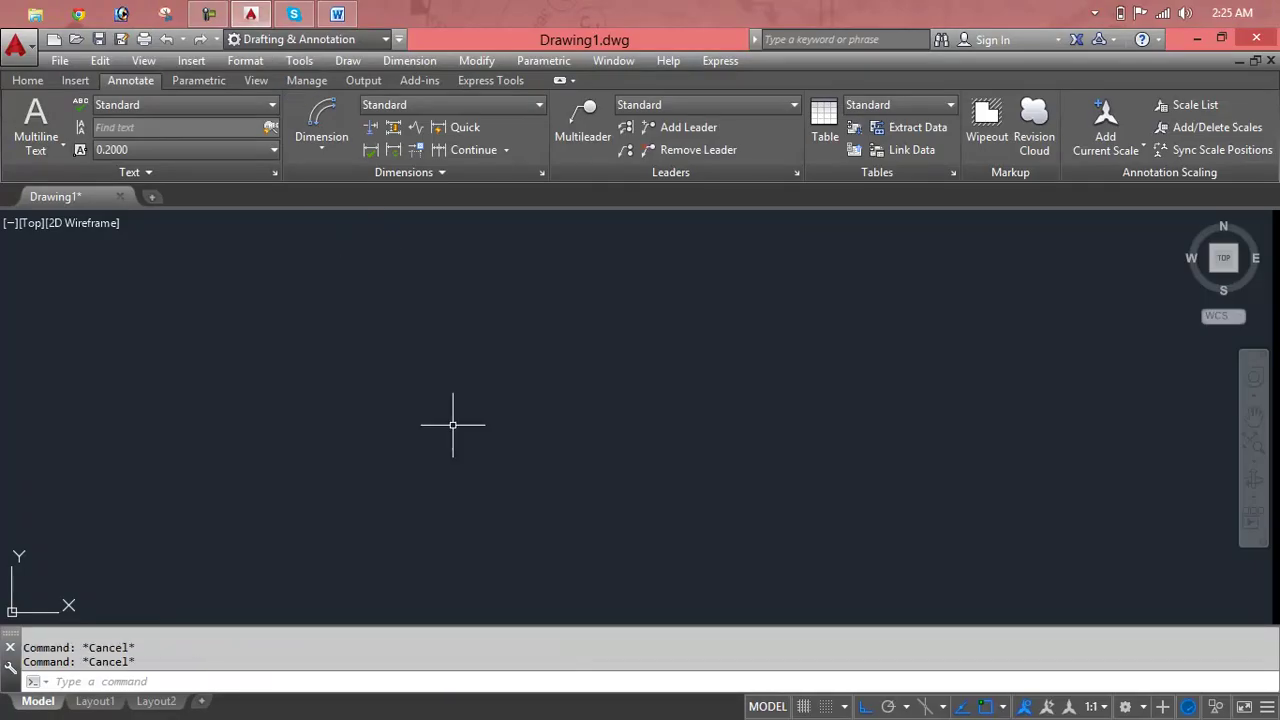
{"action": "left_click", "coordinate": [16, 84]}
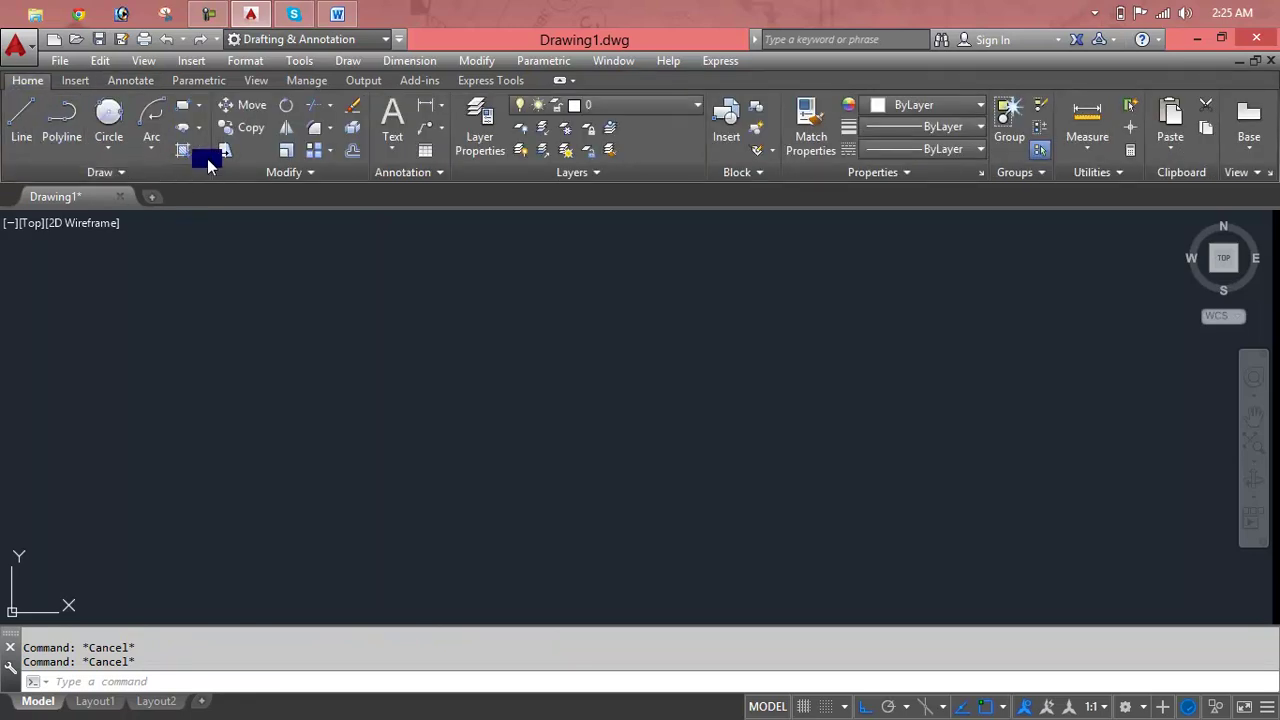
{"action": "left_click", "coordinate": [142, 170]}
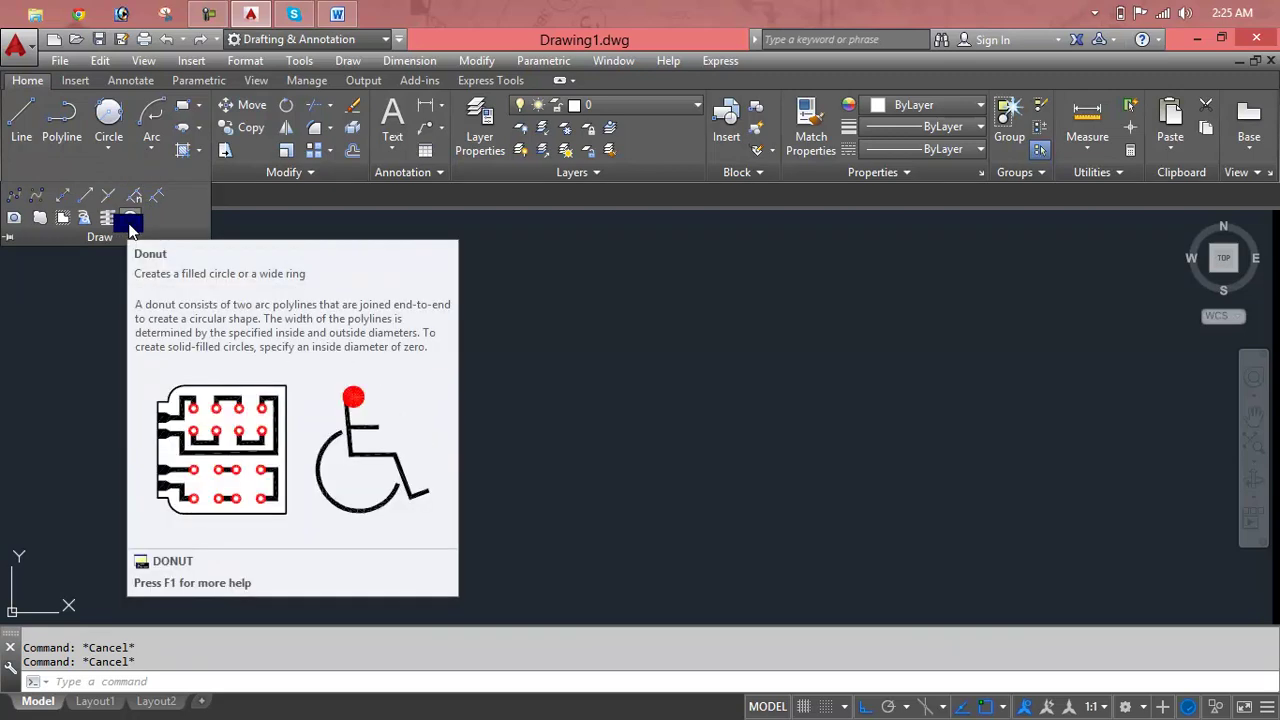
{"action": "left_click", "coordinate": [340, 62]}
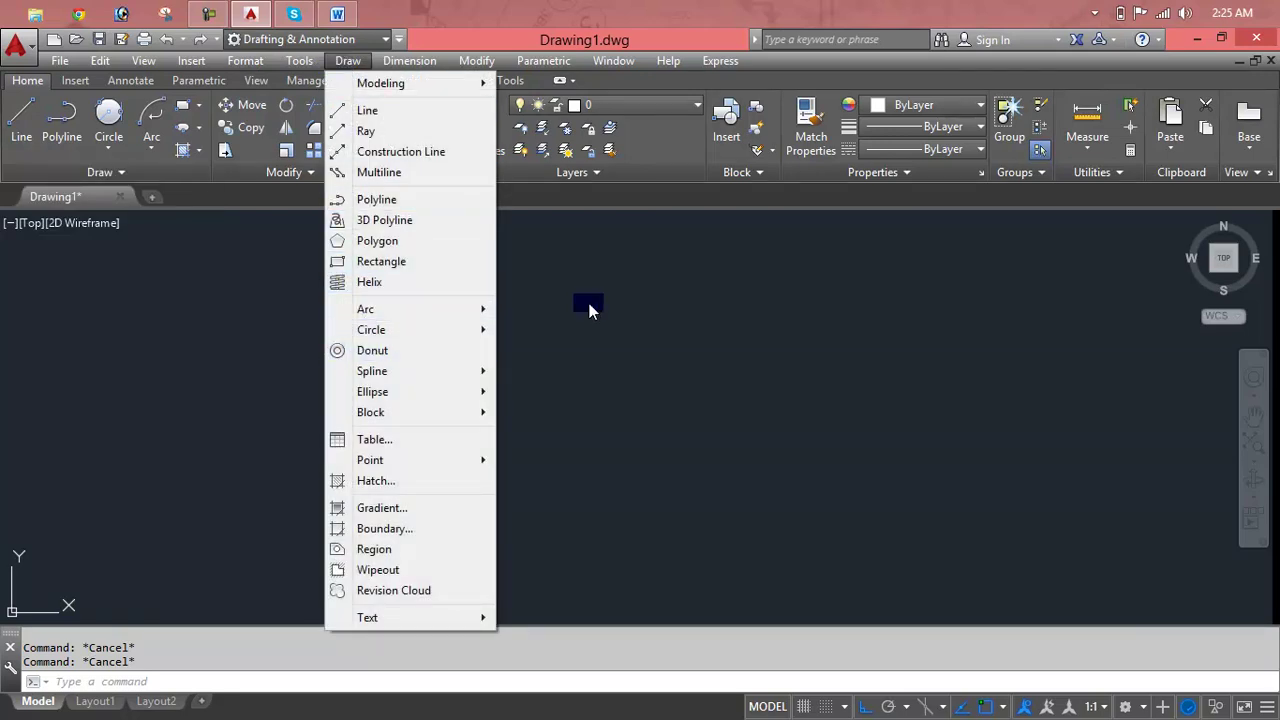
{"action": "left_click", "coordinate": [657, 324]}
{"action": "key", "text": "Escape"}
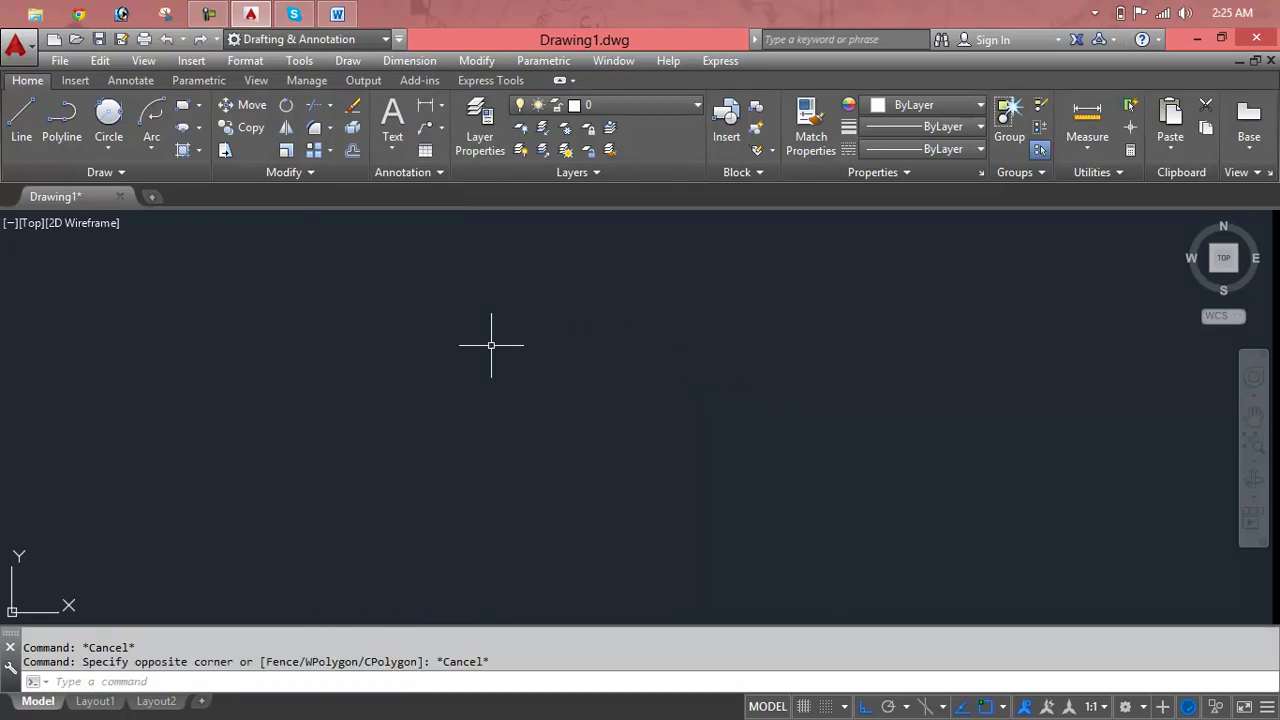
{"action": "left_click", "coordinate": [557, 346]}
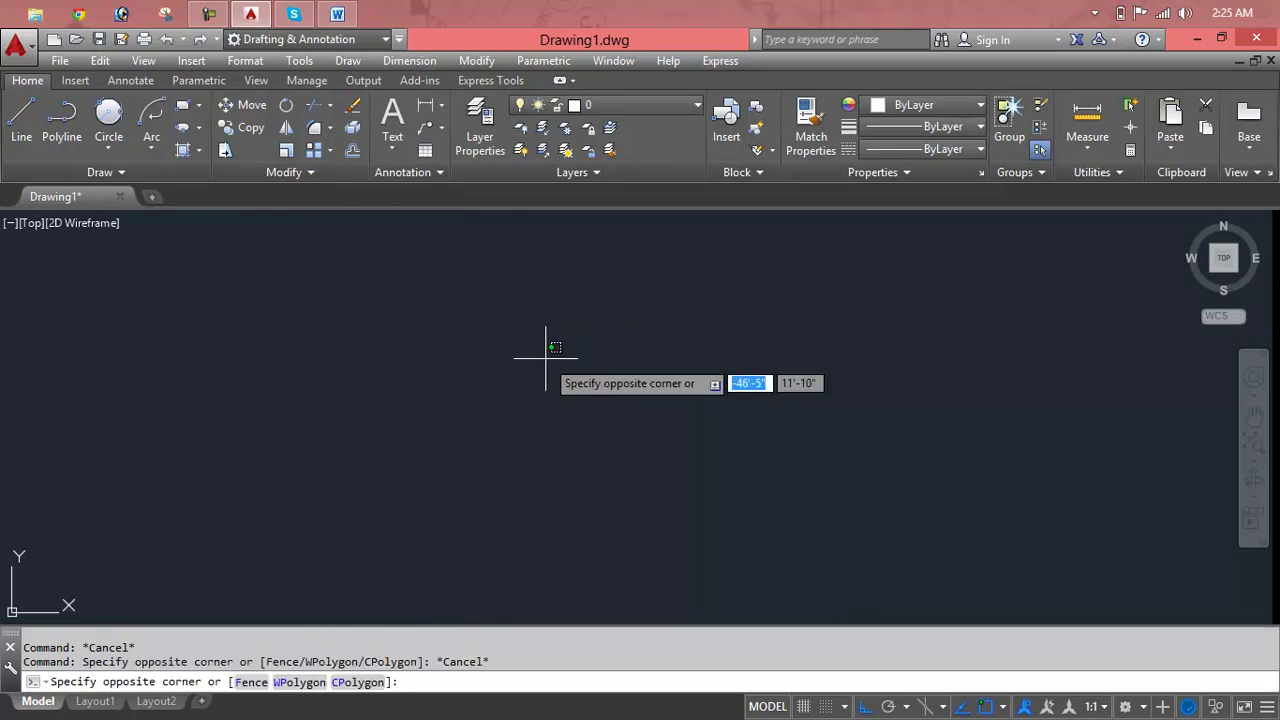
{"action": "key", "text": "Escape"}
{"action": "type", "text": "D"}
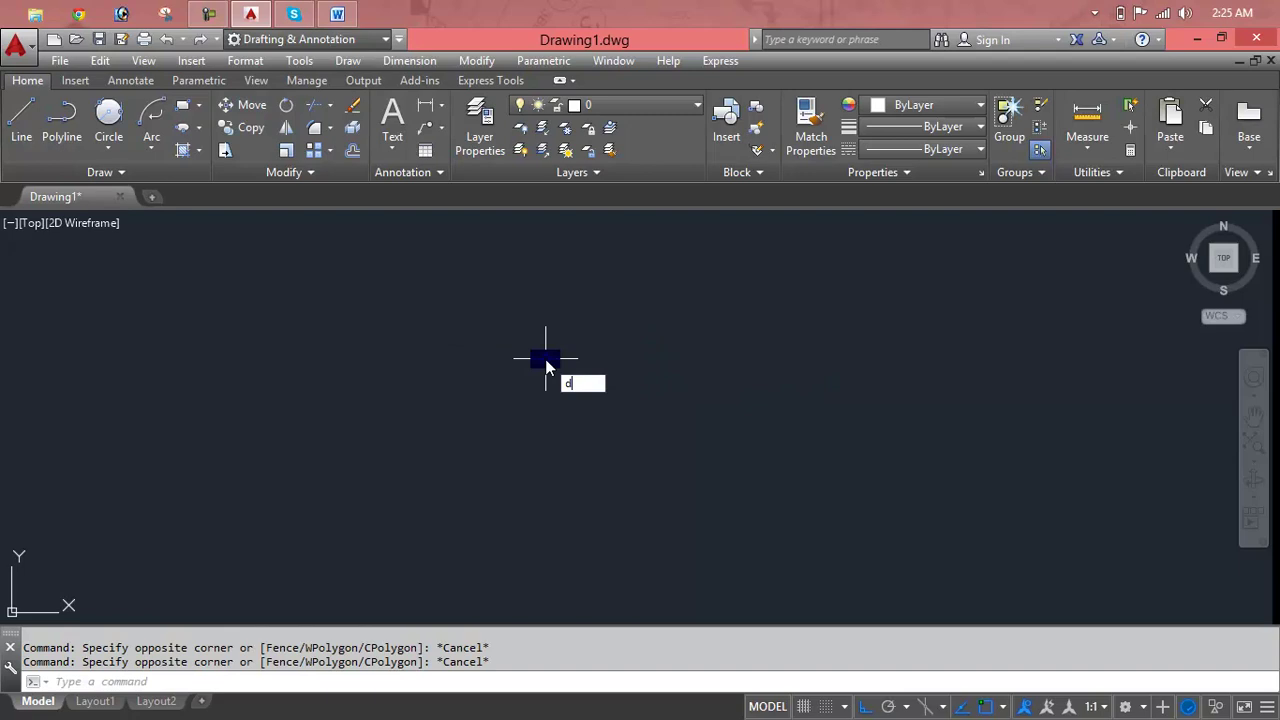
{"action": "type", "text": "O"}
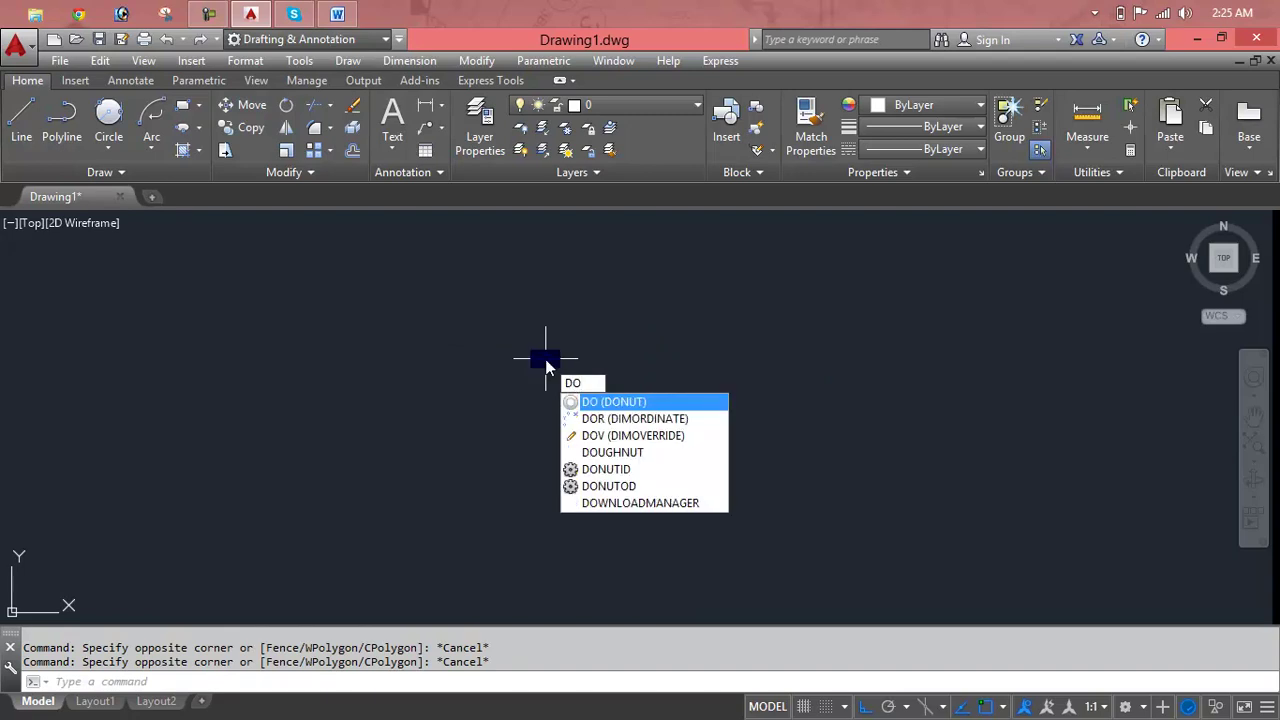
{"action": "key", "text": "Return"}
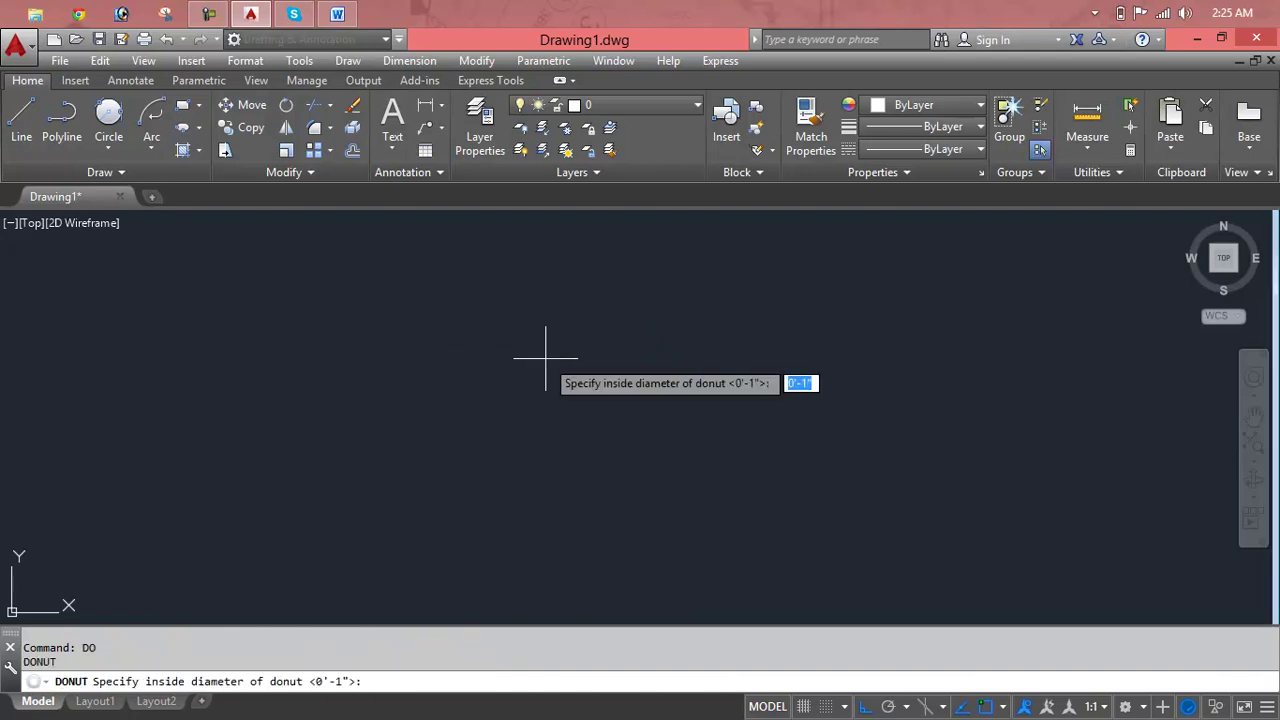
{"action": "left_click", "coordinate": [380, 360]}
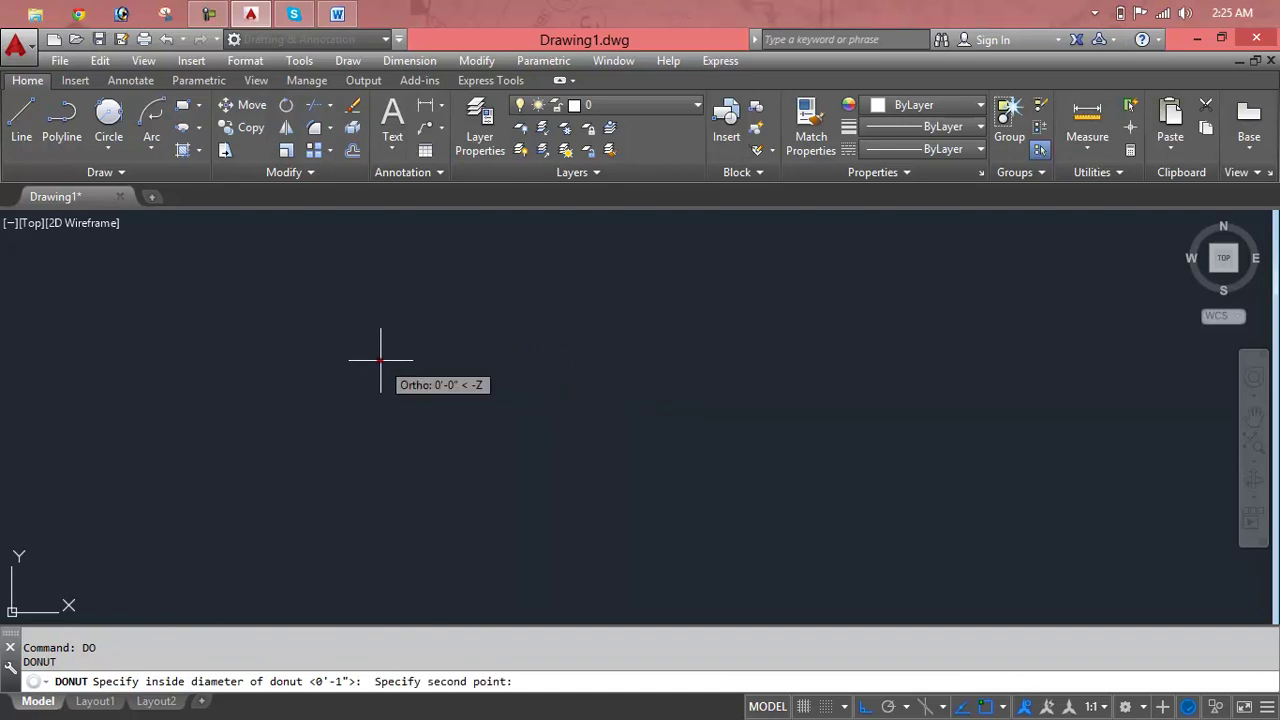
{"action": "left_click", "coordinate": [452, 357]}
{"action": "left_click", "coordinate": [360, 337]}
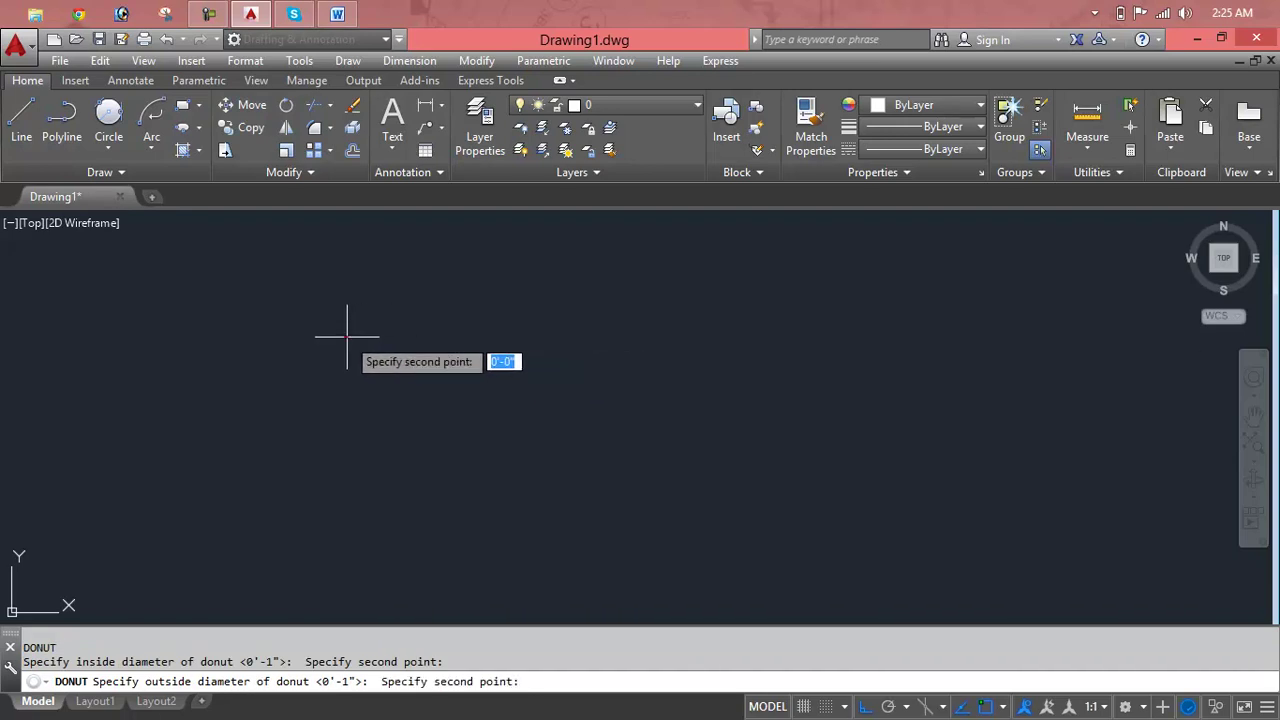
{"action": "left_click", "coordinate": [606, 414]}
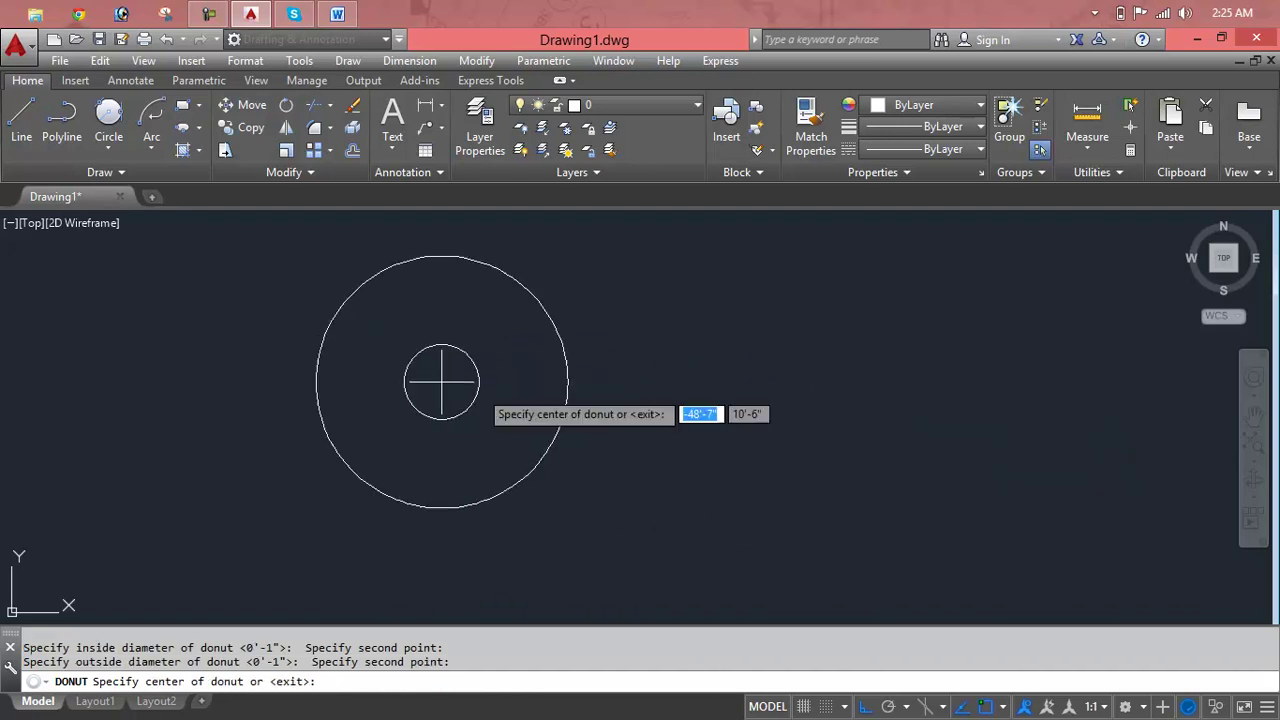
{"action": "left_click", "coordinate": [343, 400]}
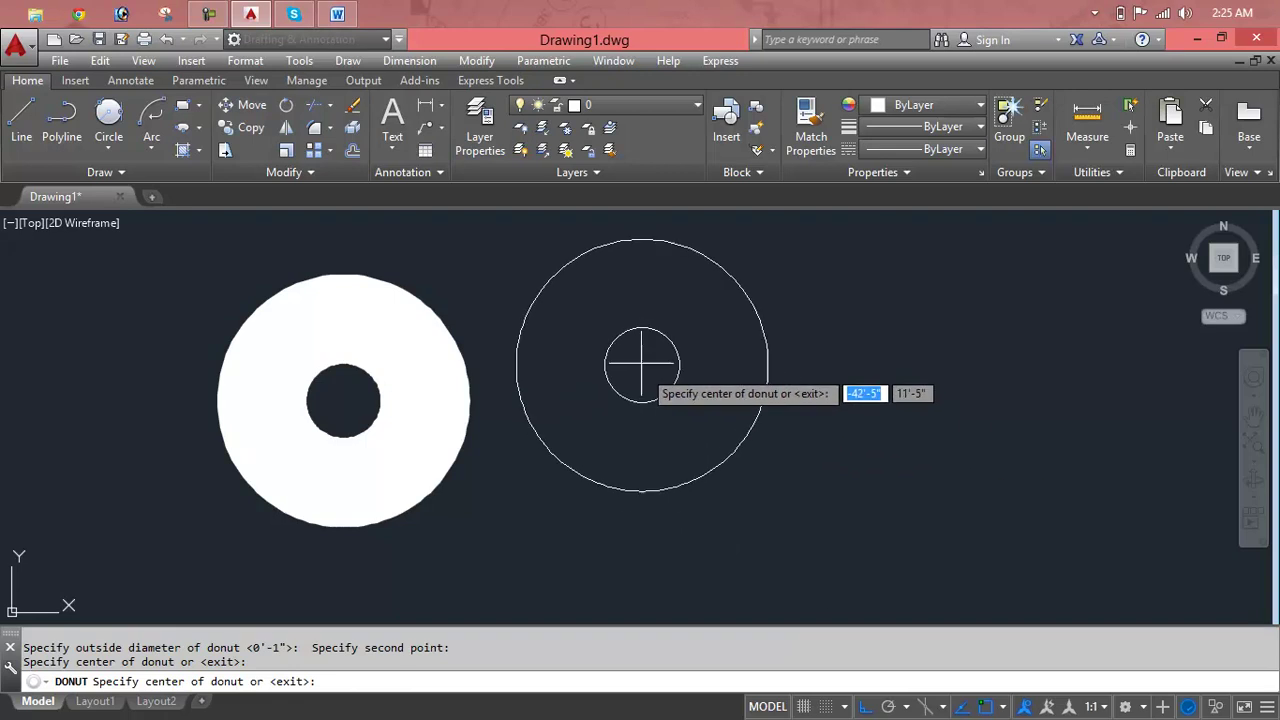
{"action": "left_click", "coordinate": [641, 362]}
{"action": "left_click", "coordinate": [925, 364]}
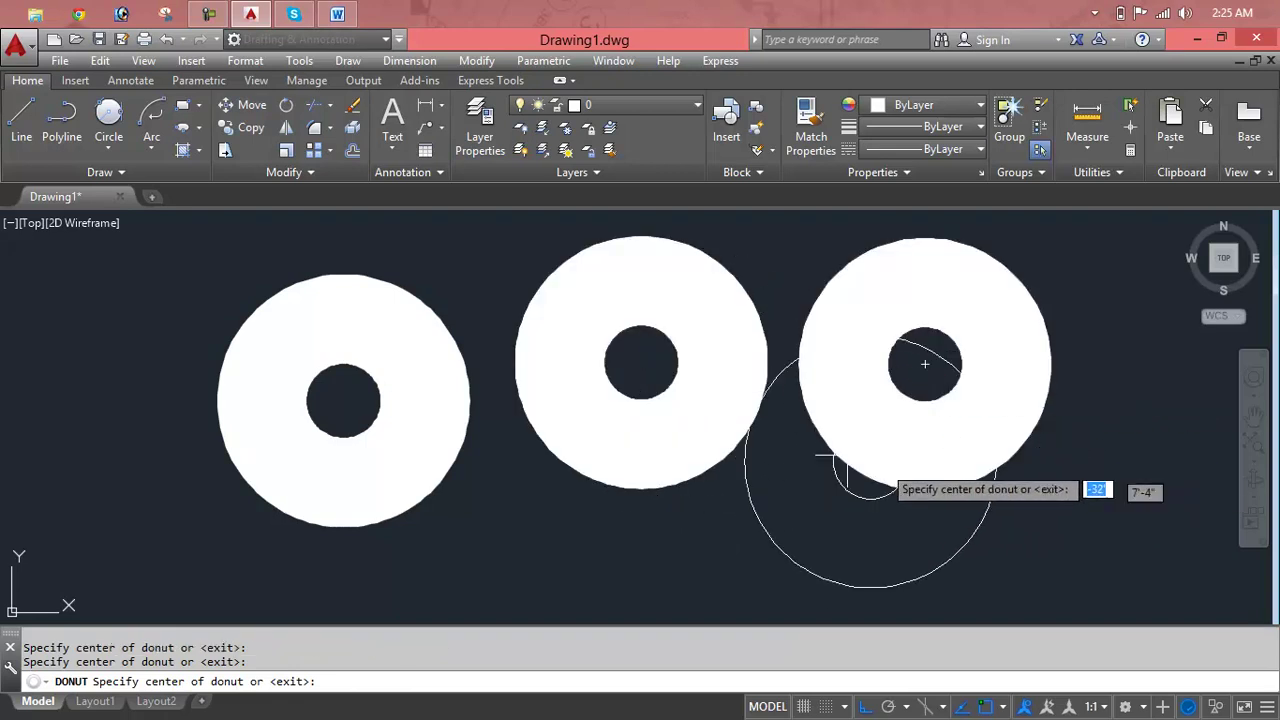
{"action": "left_click", "coordinate": [789, 432]}
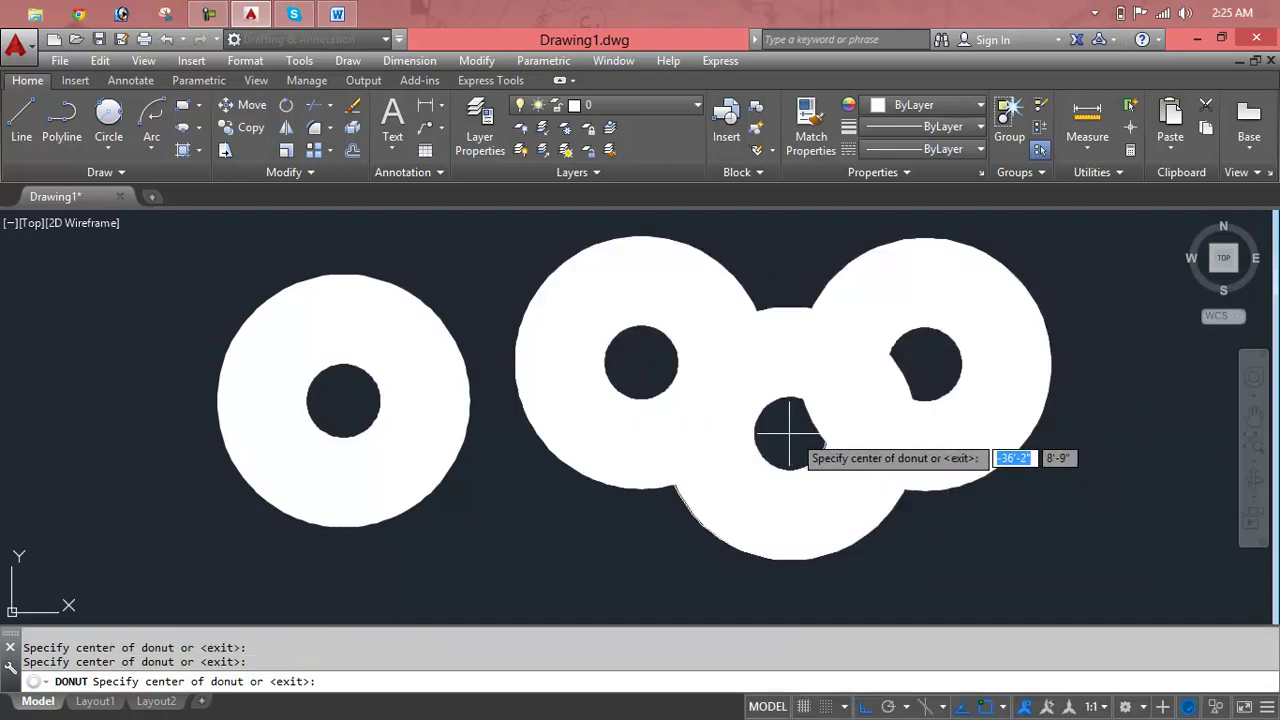
{"action": "key", "text": "Escape"}
{"action": "key", "text": "Escape"}
{"action": "key", "text": "Escape"}
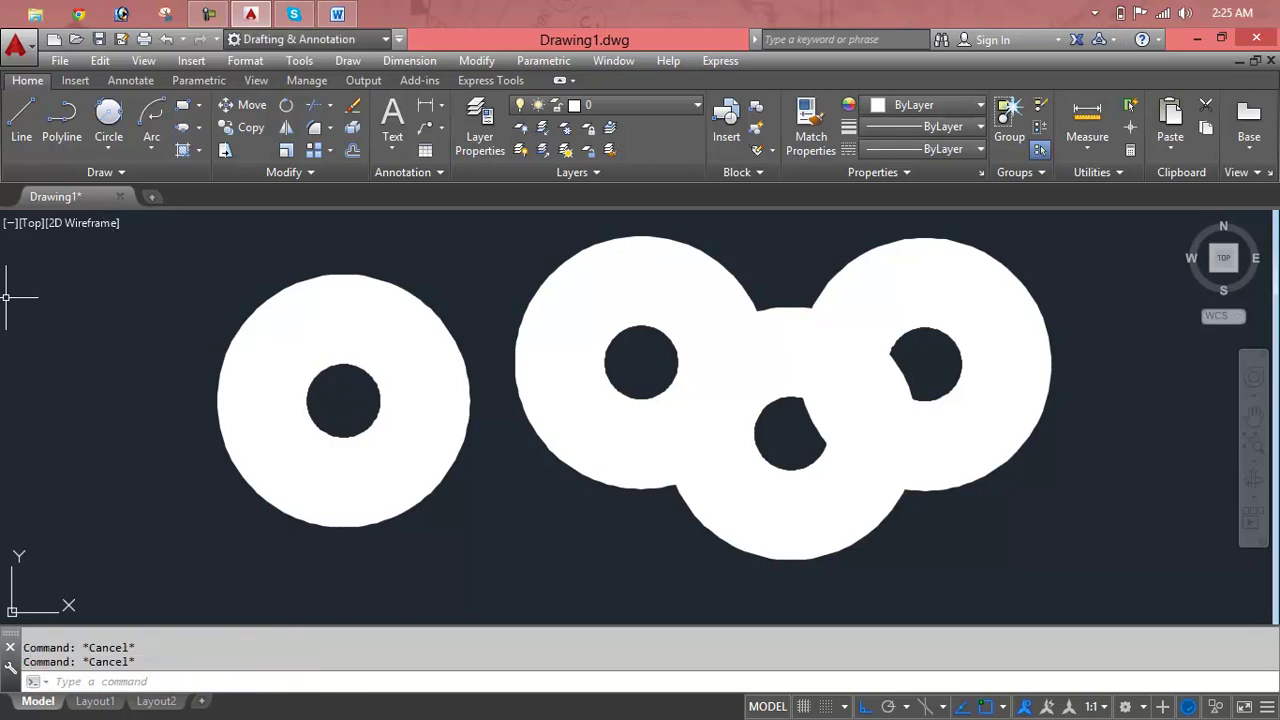
{"action": "left_click", "coordinate": [1097, 247]}
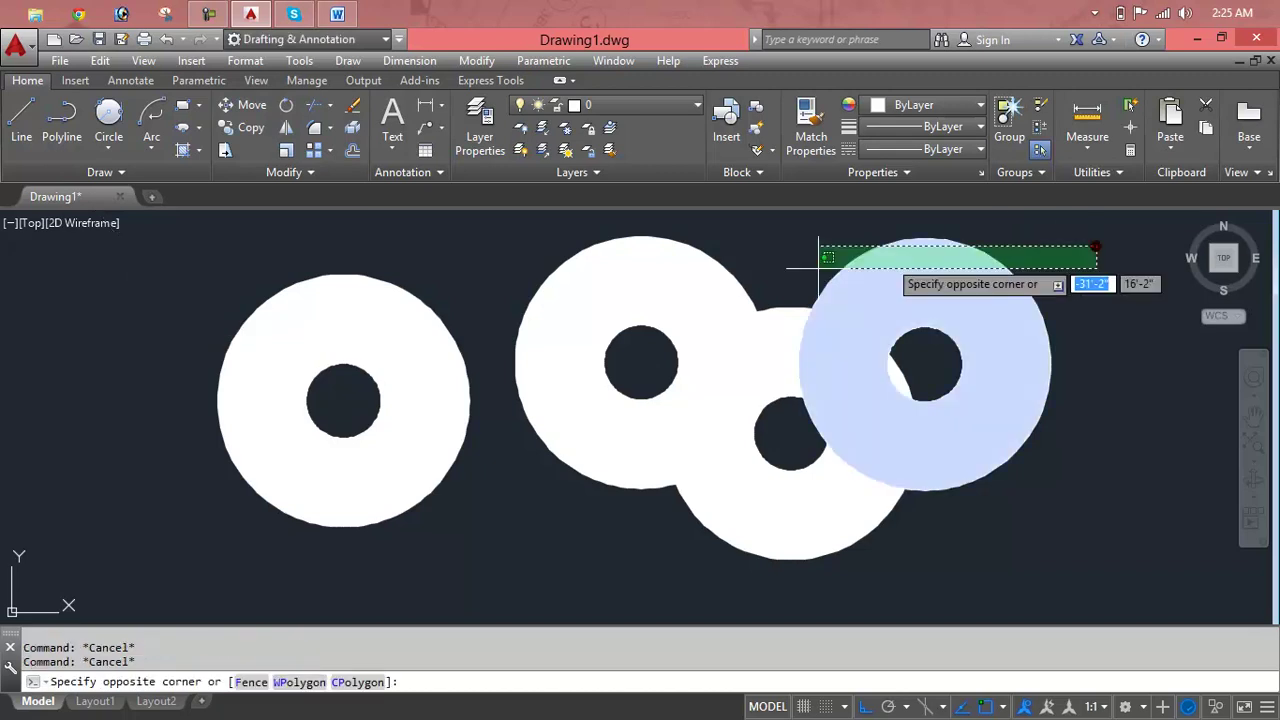
{"action": "left_click", "coordinate": [200, 495]}
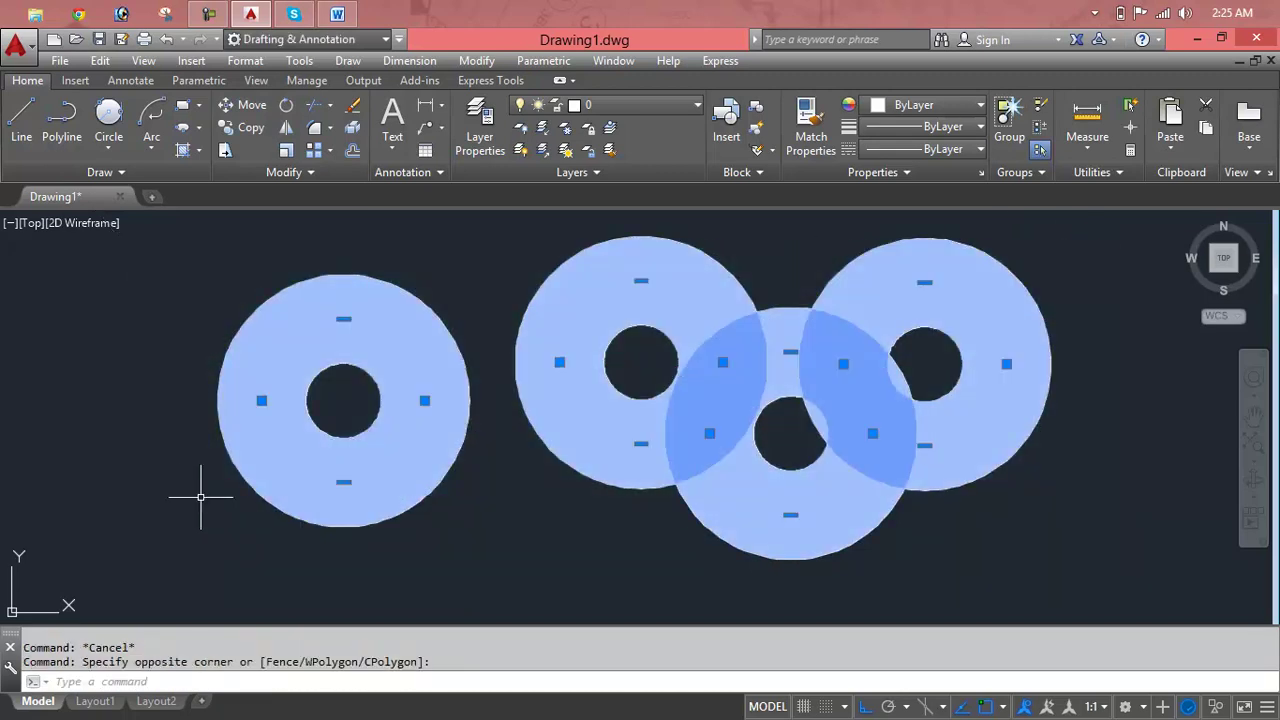
{"action": "key", "text": "Delete"}
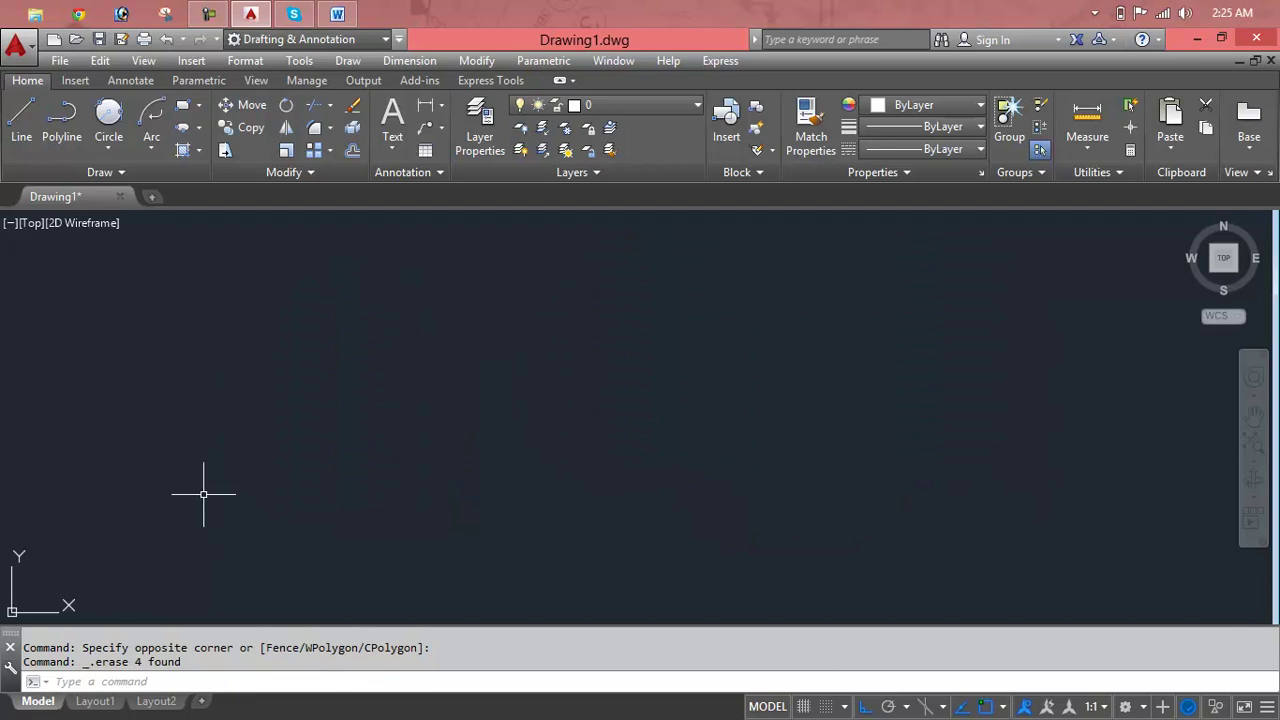
{"action": "key", "text": "Escape"}
{"action": "key", "text": "Escape"}
- Draw four spaced donuts with a 3'-1" inside and 10'-5" outside diameter, both picked on screen
{"action": "type", "text": "DO"}
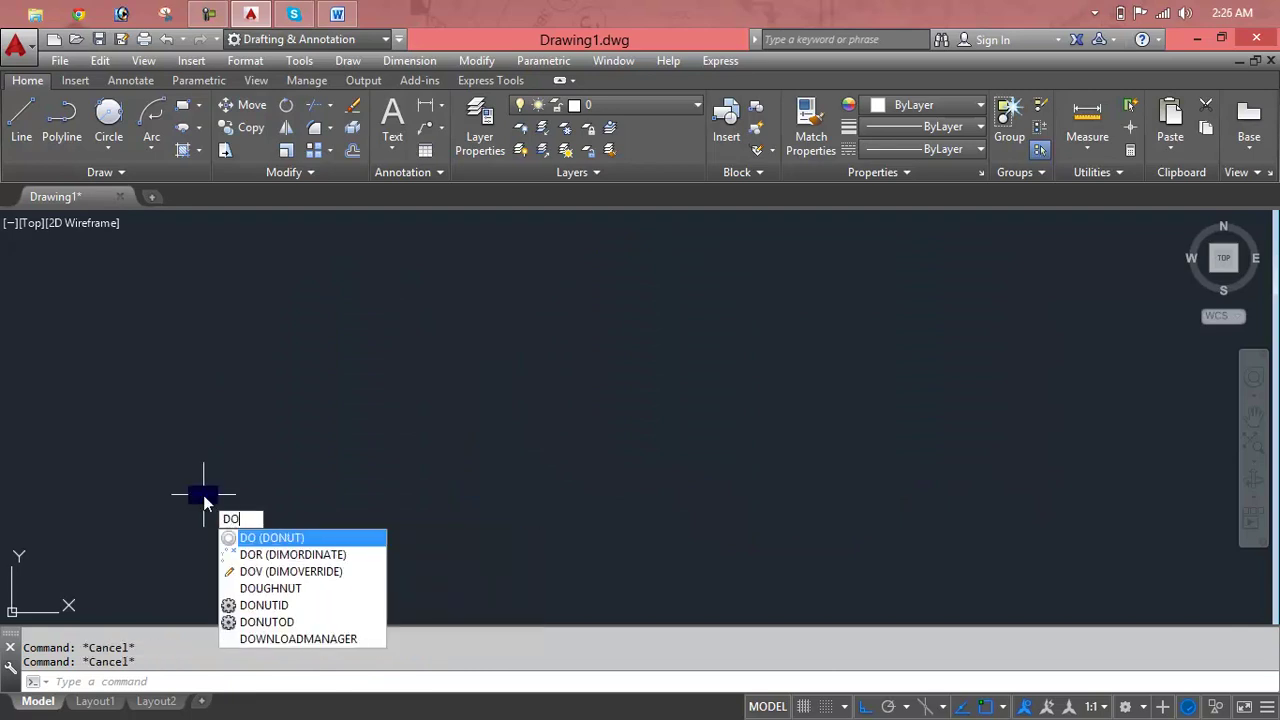
{"action": "key", "text": "Return"}
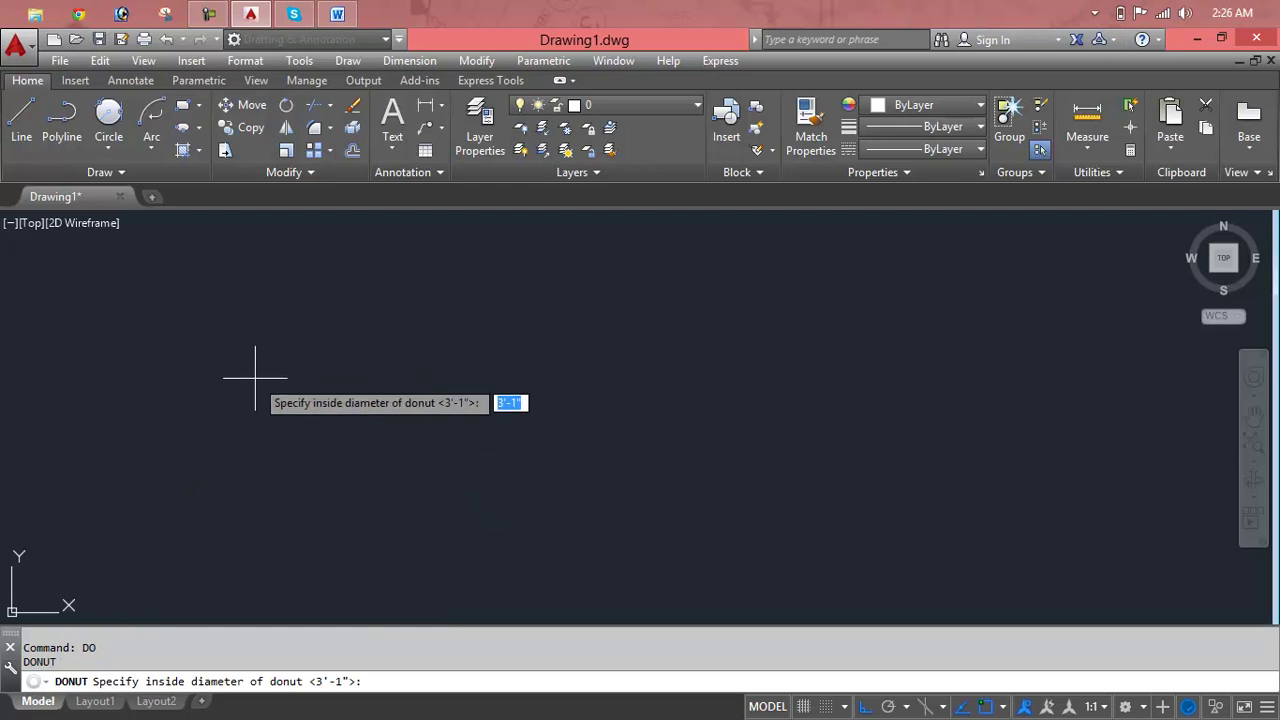
{"action": "left_click", "coordinate": [255, 378]}
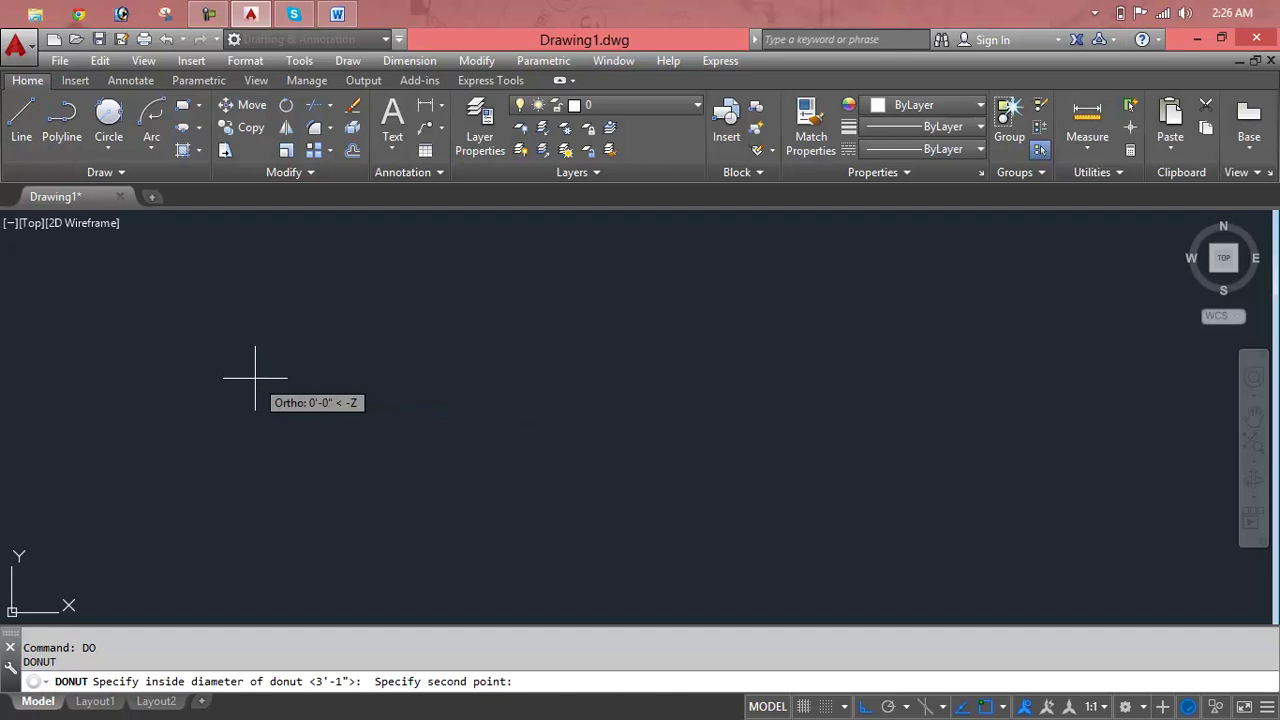
{"action": "left_click", "coordinate": [315, 381]}
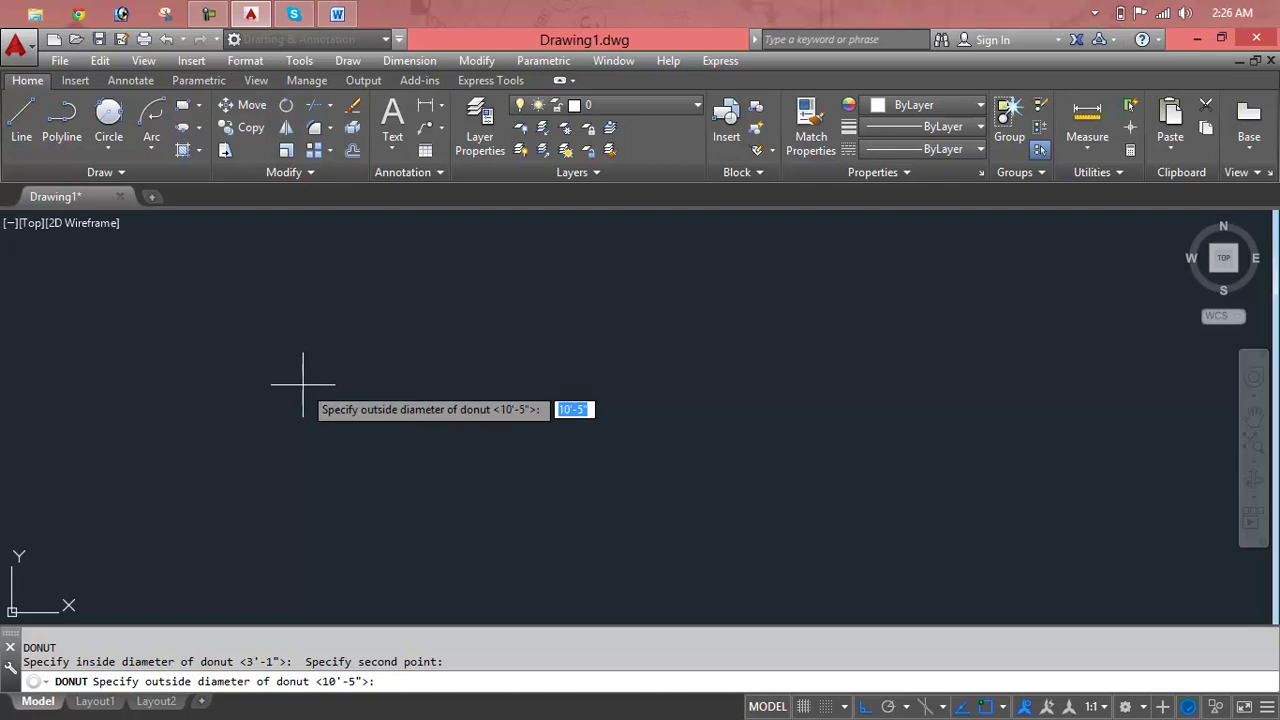
{"action": "left_click", "coordinate": [303, 384]}
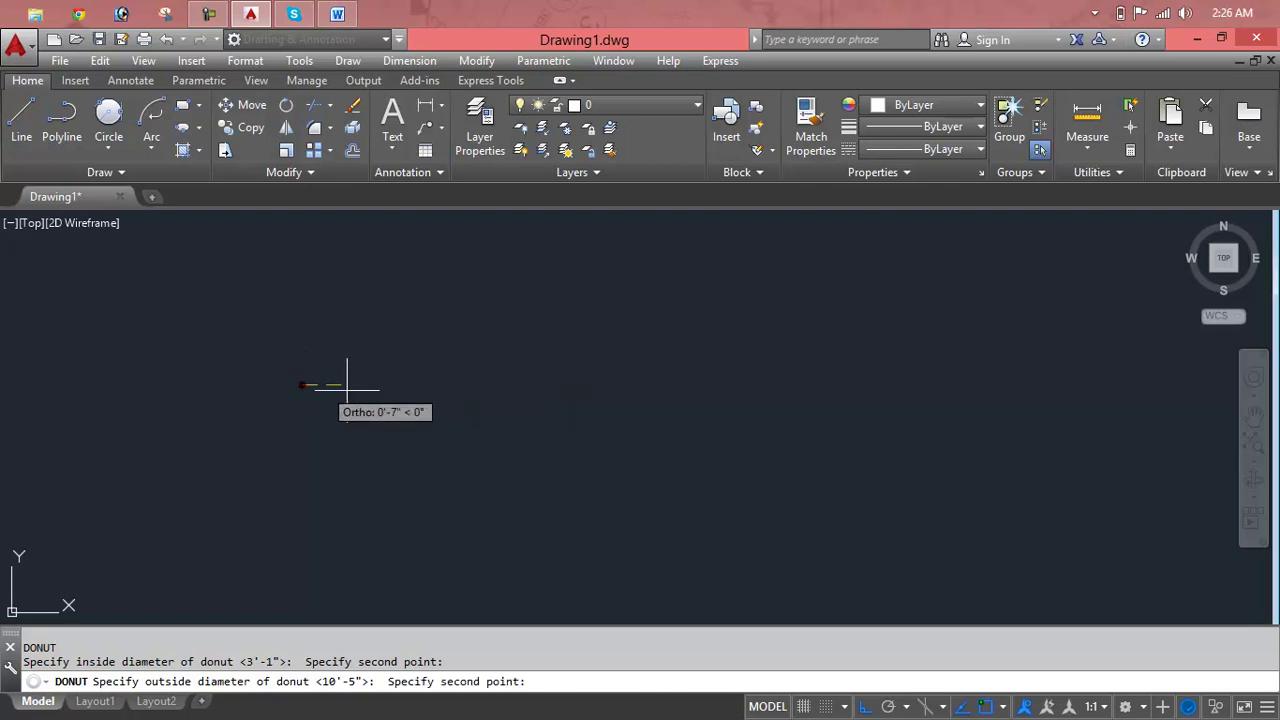
{"action": "left_click", "coordinate": [529, 406]}
{"action": "left_click", "coordinate": [393, 389]}
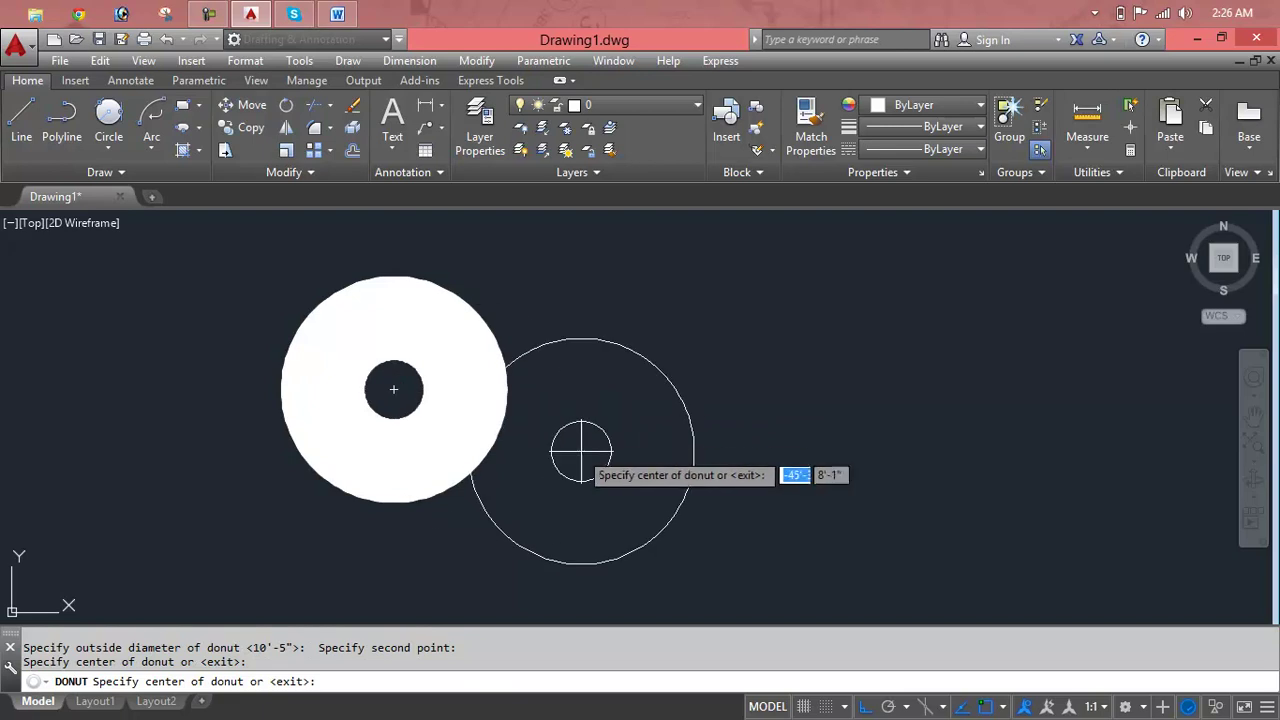
{"action": "left_click", "coordinate": [763, 320]}
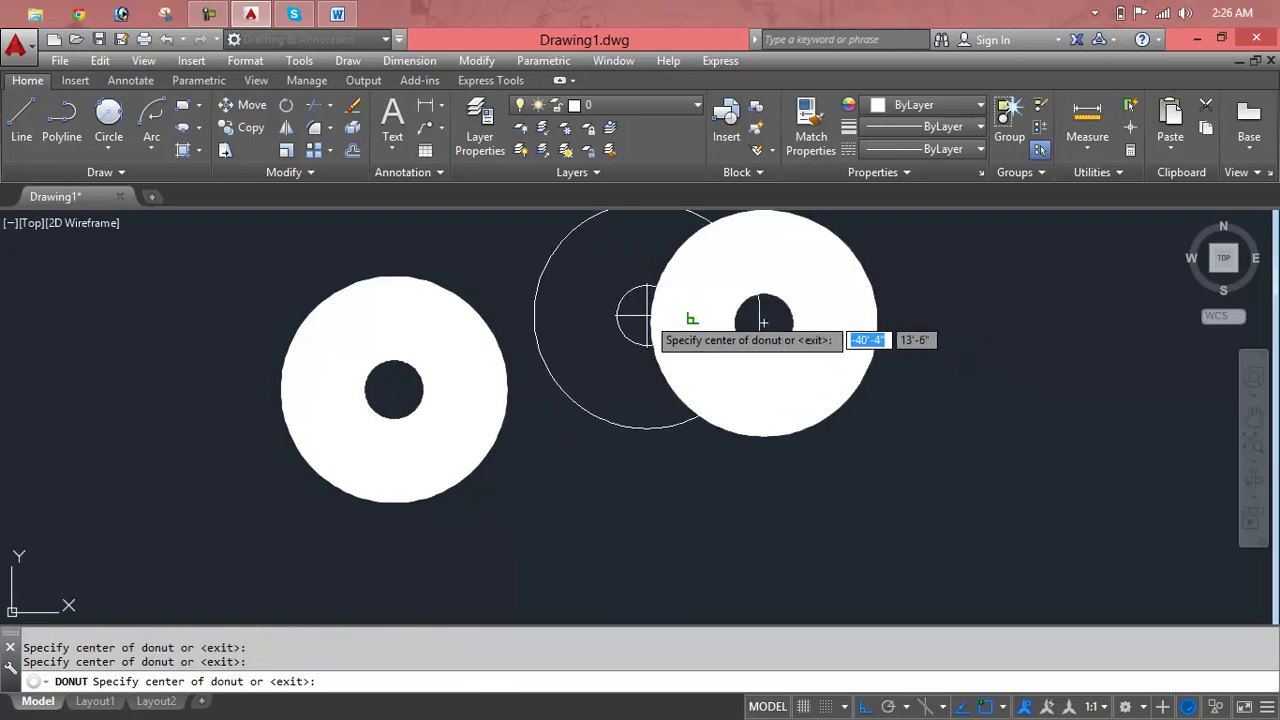
{"action": "left_click", "coordinate": [1084, 478]}
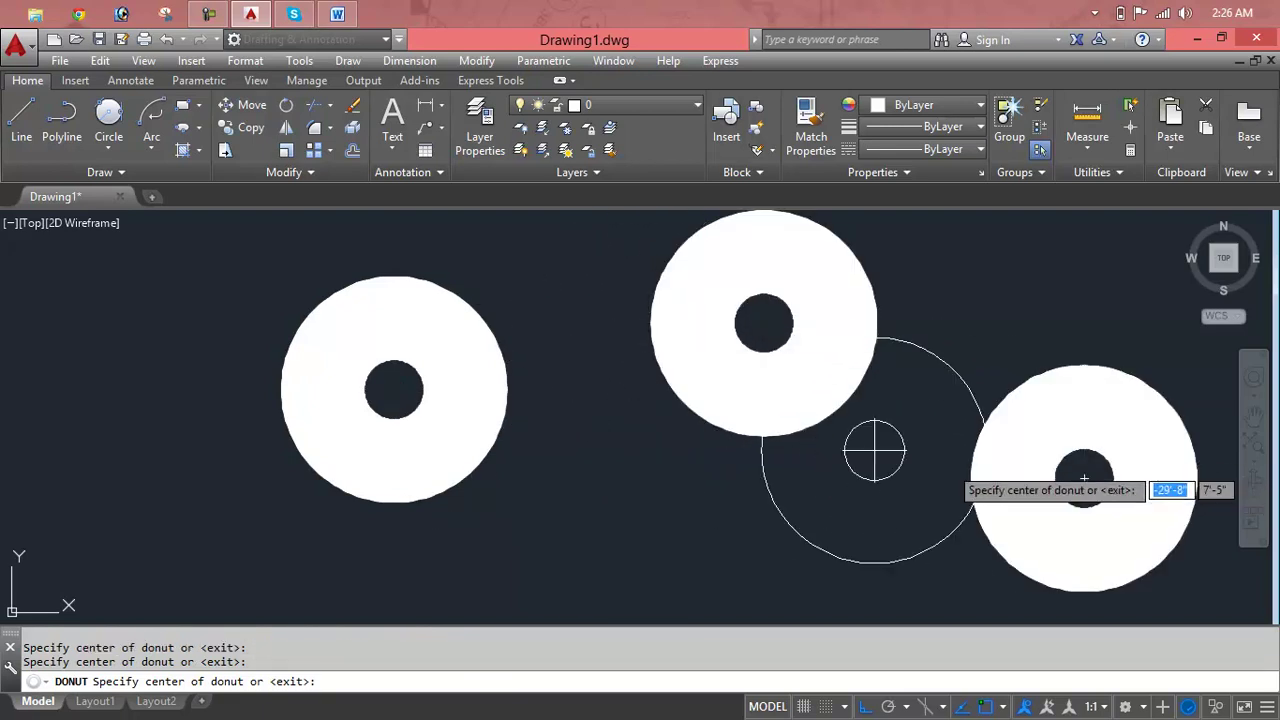
{"action": "left_click", "coordinate": [92, 344]}
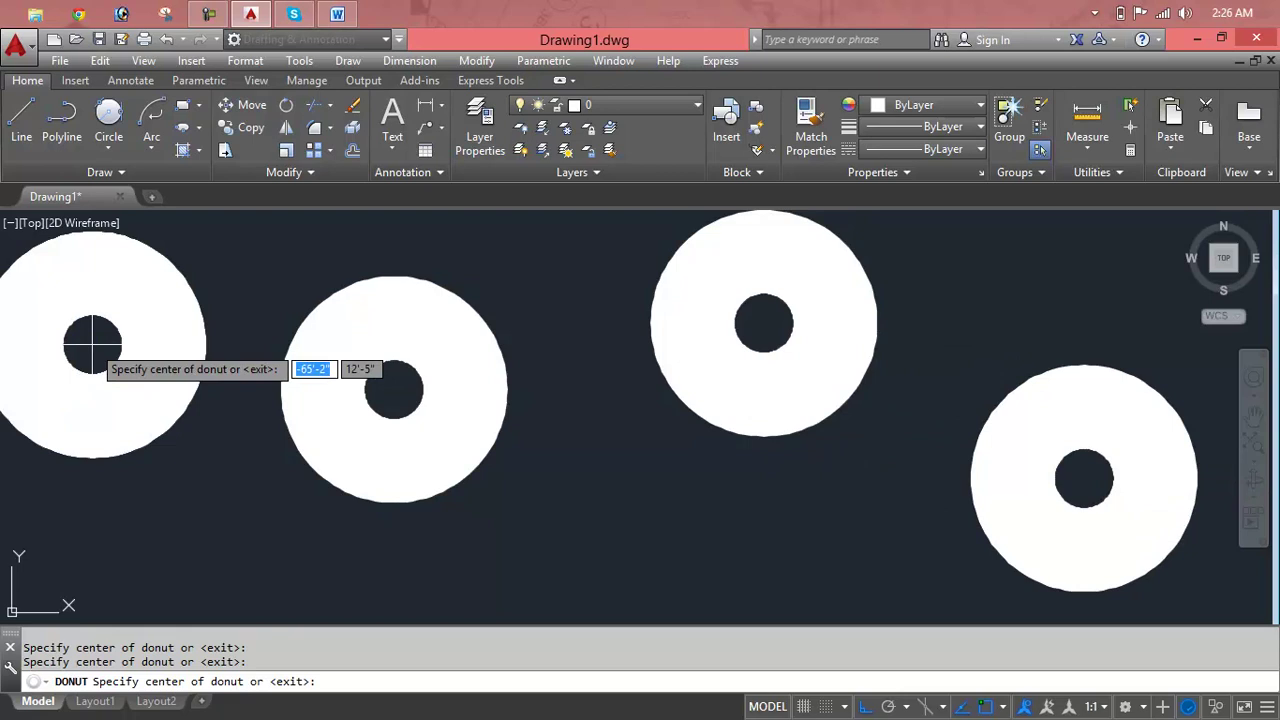
{"action": "key", "text": "Escape"}
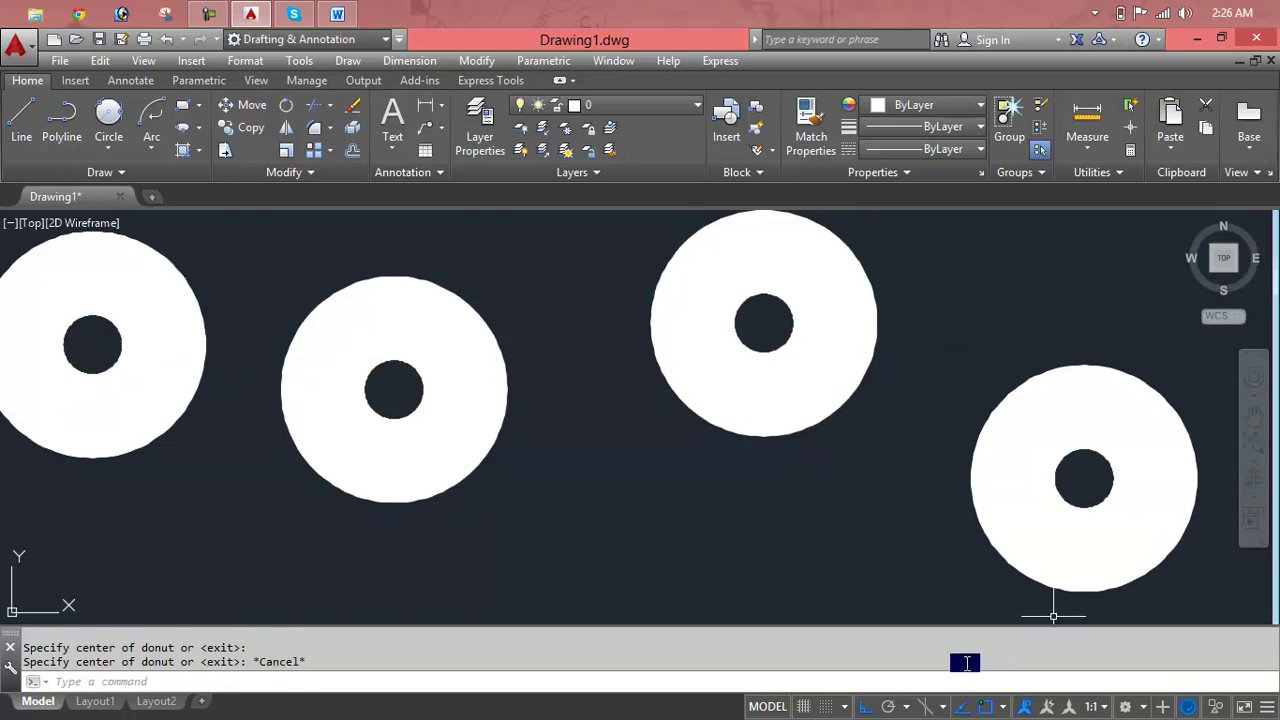
- Erase all four donuts with a crossing window
{"action": "left_click", "coordinate": [1055, 261]}
{"action": "left_click", "coordinate": [93, 465]}
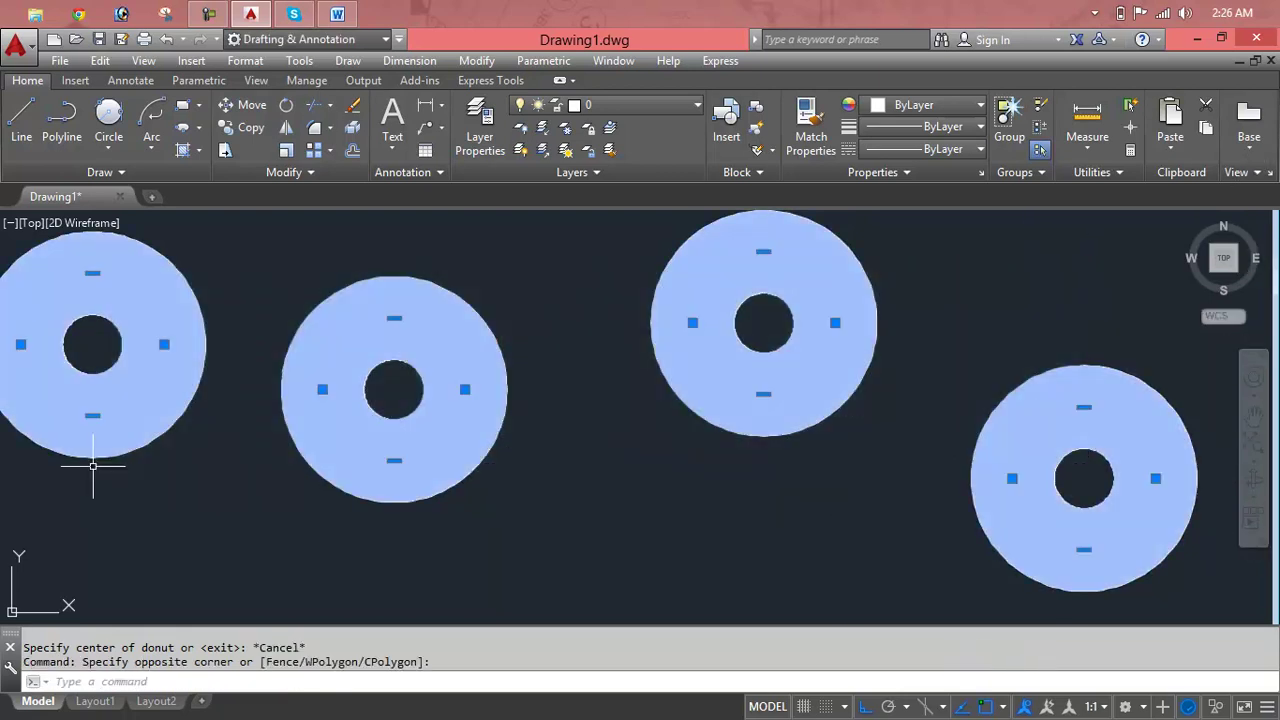
{"action": "key", "text": "Delete"}
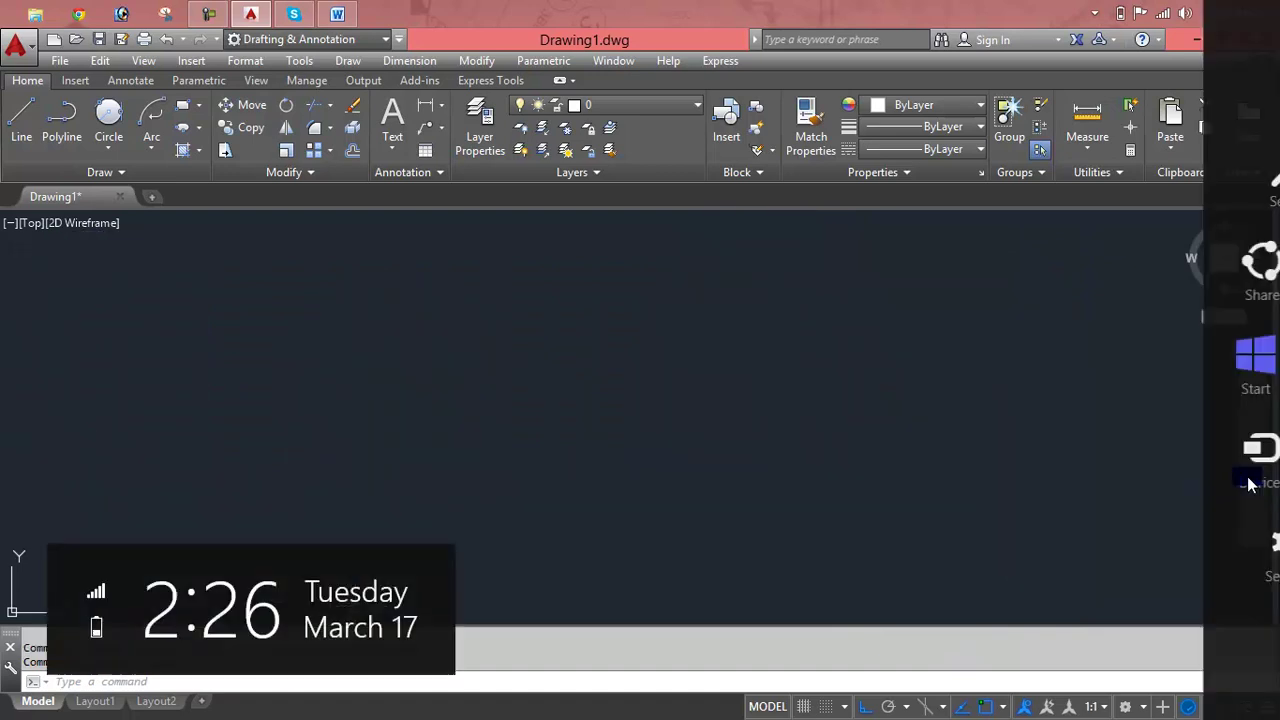
- Start the DONUT command with a 2' inside and 6' outside diameter
{"action": "type", "text": "DO"}
{"action": "key", "text": "Return"}
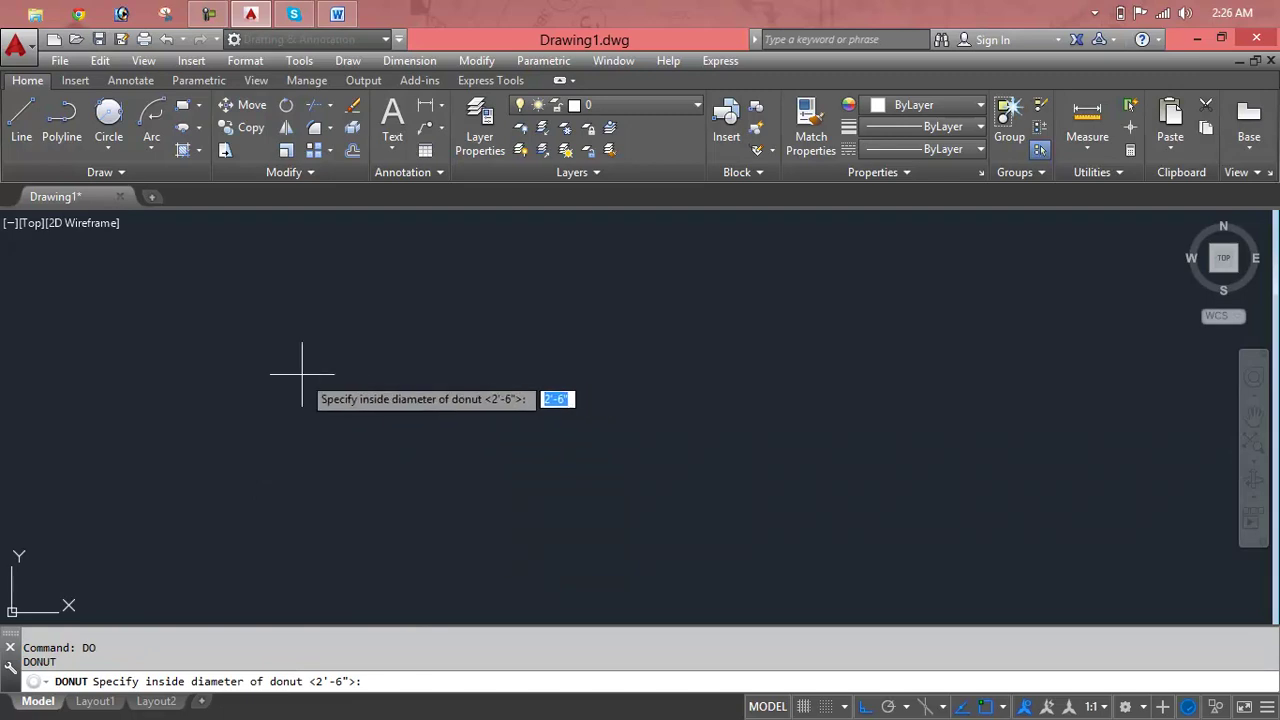
{"action": "type", "text": "2'"}
{"action": "key", "text": "Return"}
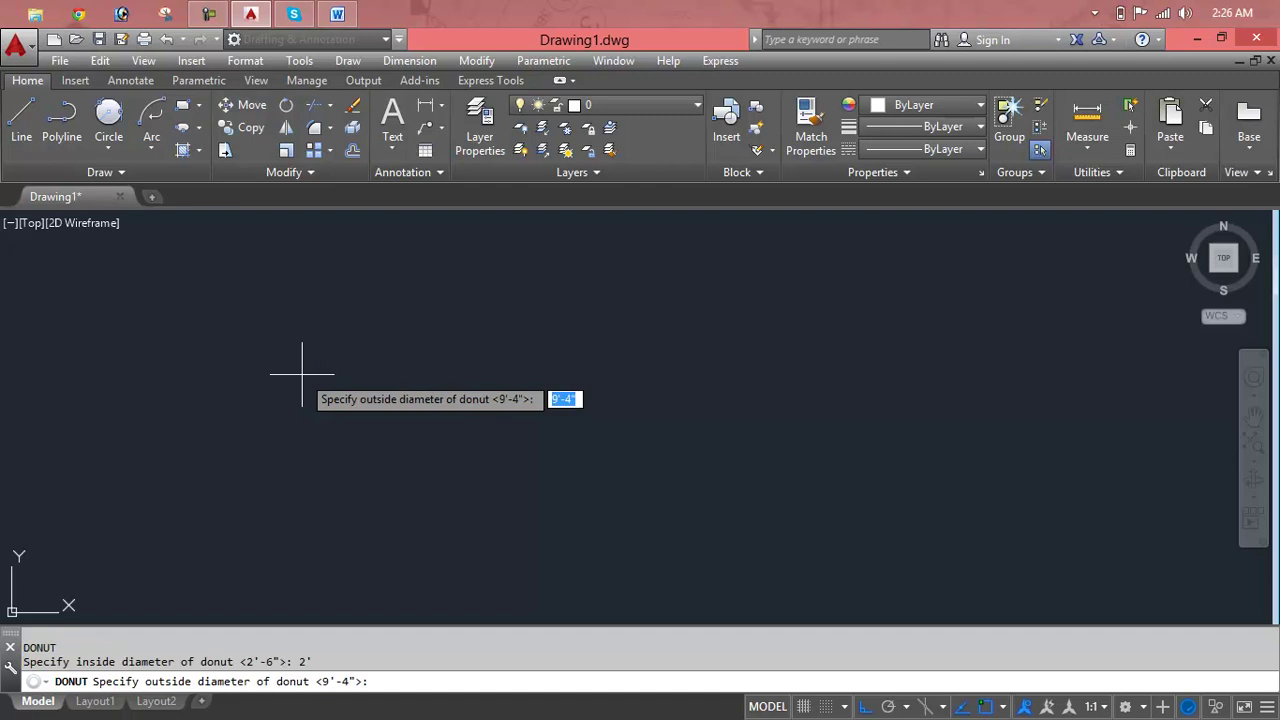
{"action": "type", "text": "6"}
{"action": "key", "text": "Return"}
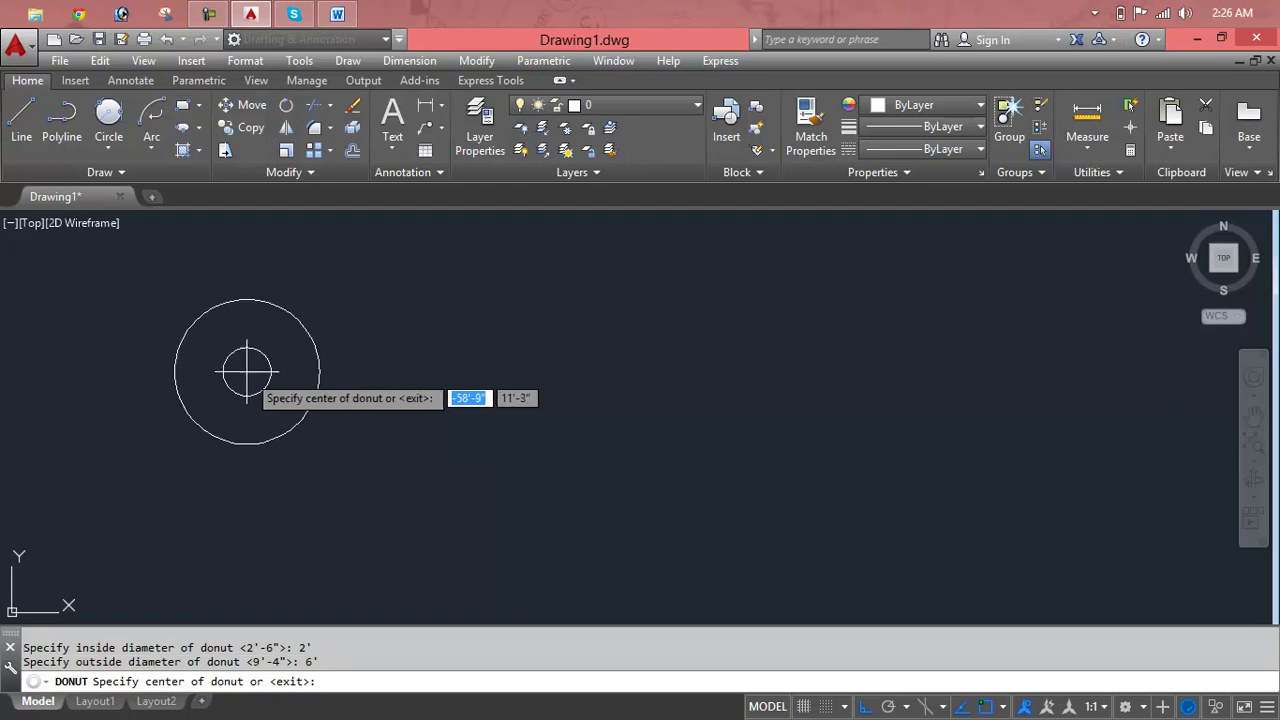
- Place six filled donuts in a zigzag across the canvas
{"action": "left_click", "coordinate": [159, 327]}
{"action": "left_click", "coordinate": [340, 294]}
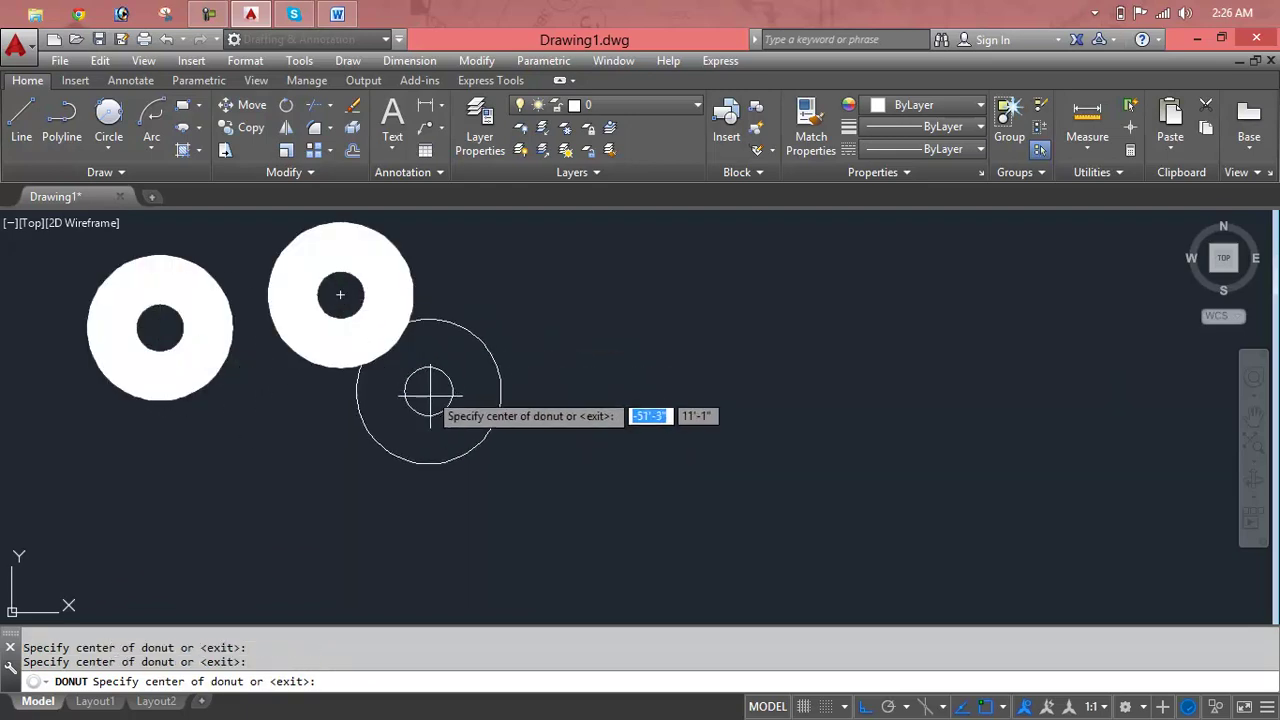
{"action": "left_click", "coordinate": [450, 446]}
{"action": "left_click", "coordinate": [657, 295]}
{"action": "left_click", "coordinate": [750, 488]}
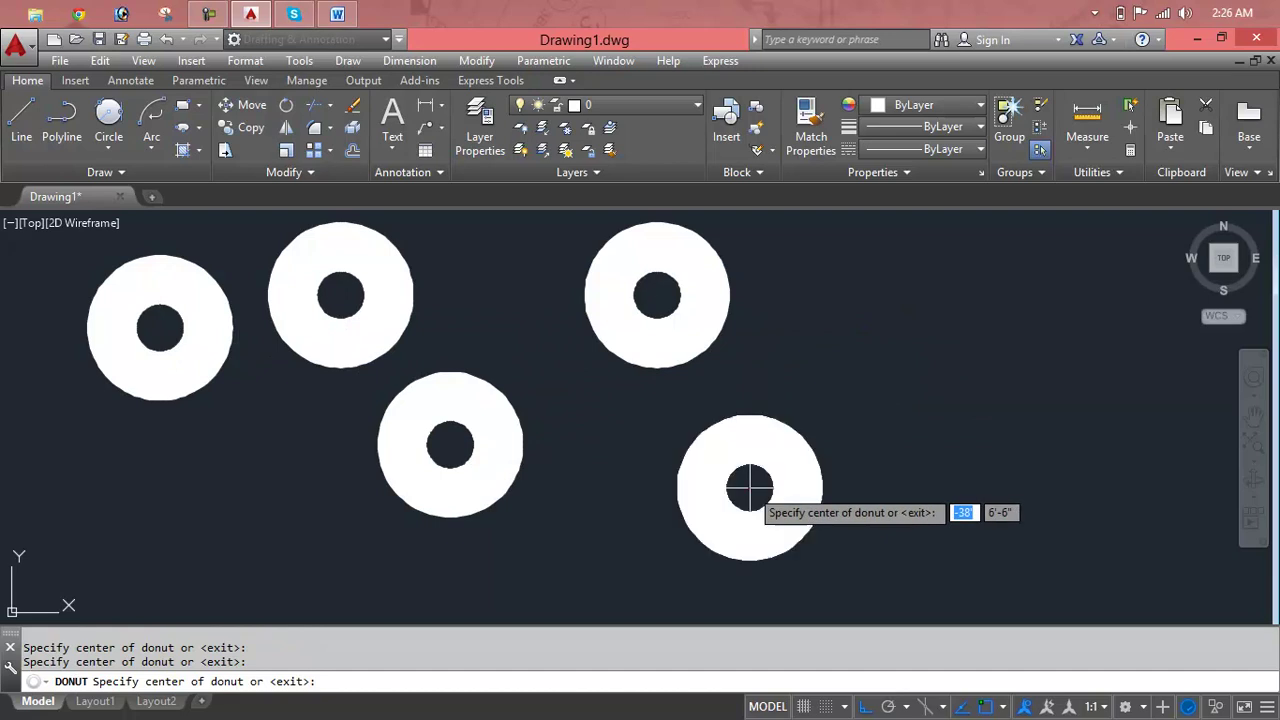
{"action": "left_click", "coordinate": [885, 296]}
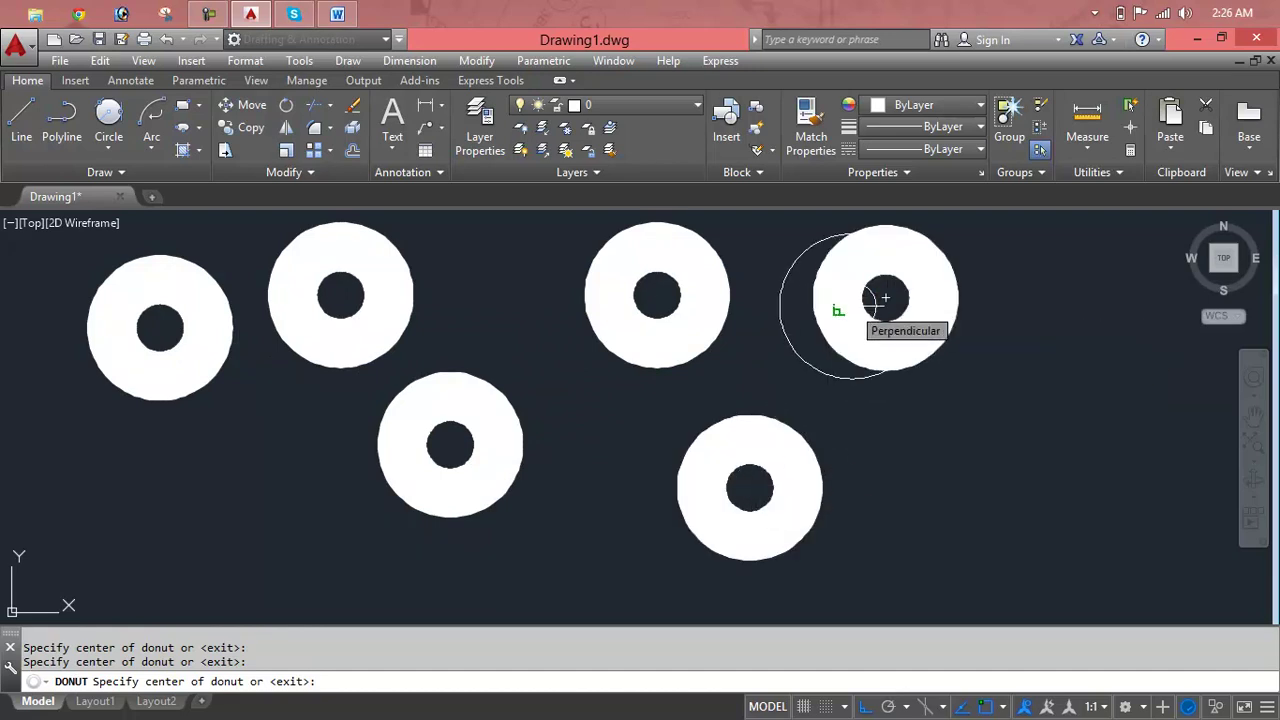
{"action": "key", "text": "Escape"}
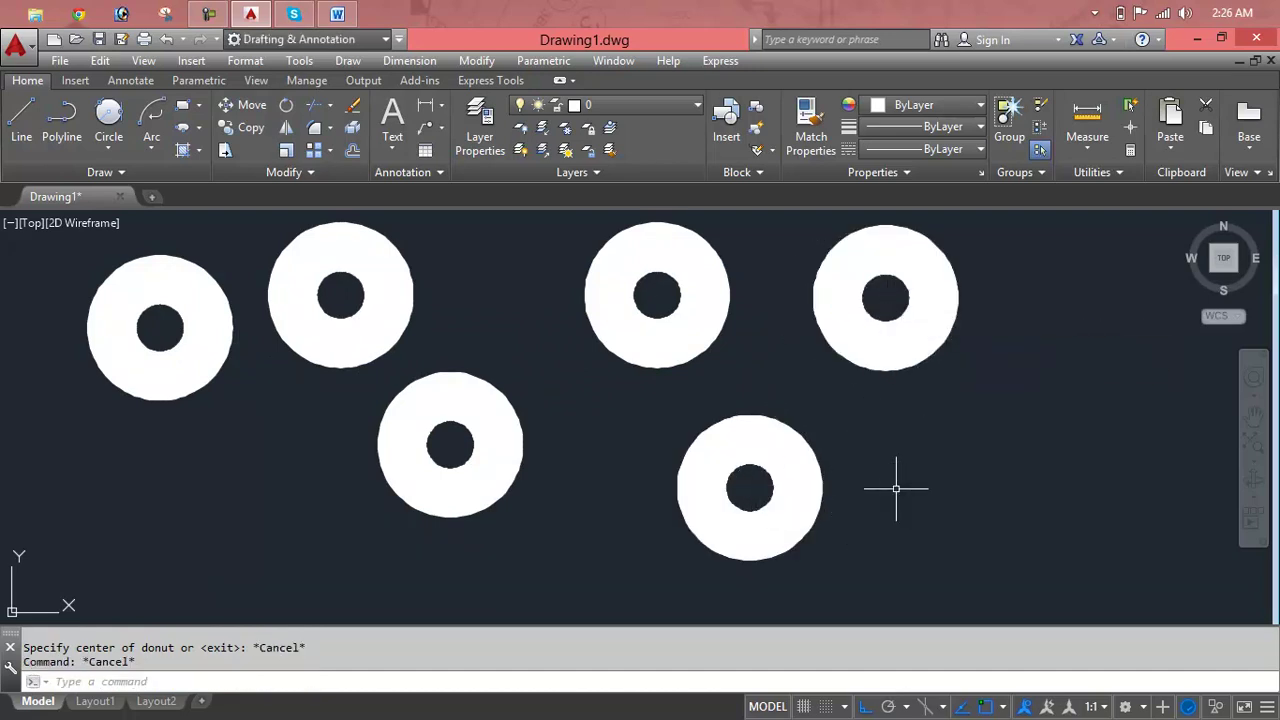
- Erase all six donuts with a crossing window
{"action": "left_click", "coordinate": [1005, 240]}
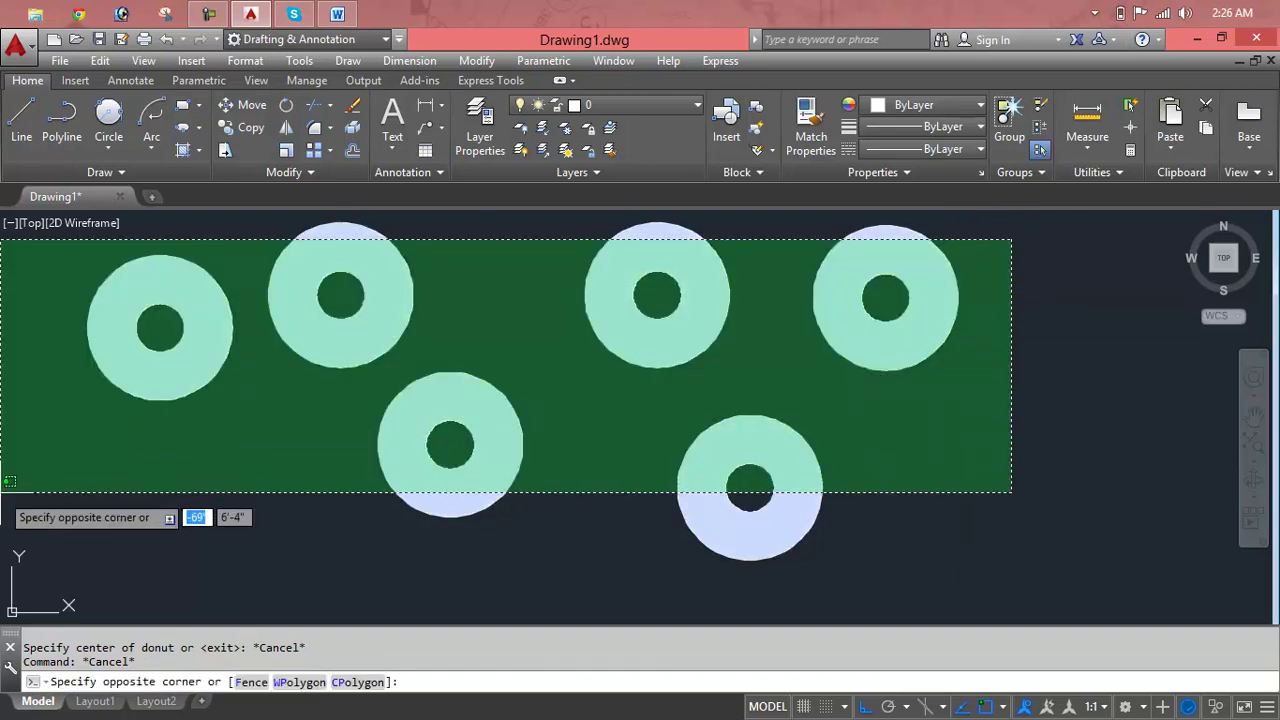
{"action": "left_click", "coordinate": [189, 493]}
{"action": "key", "text": "Delete"}
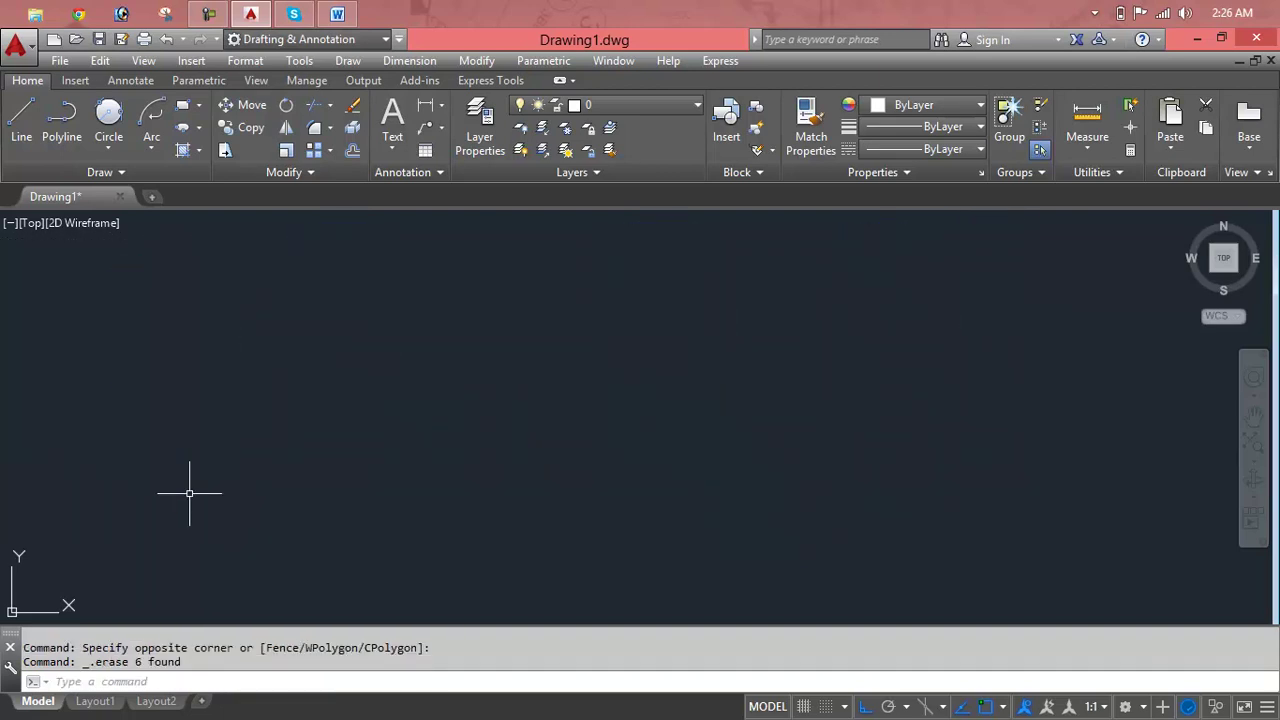
- Start the DONUT command with a 1' inside and 5' outside diameter
{"action": "type", "text": "DONut"}
{"action": "key", "text": "Return"}
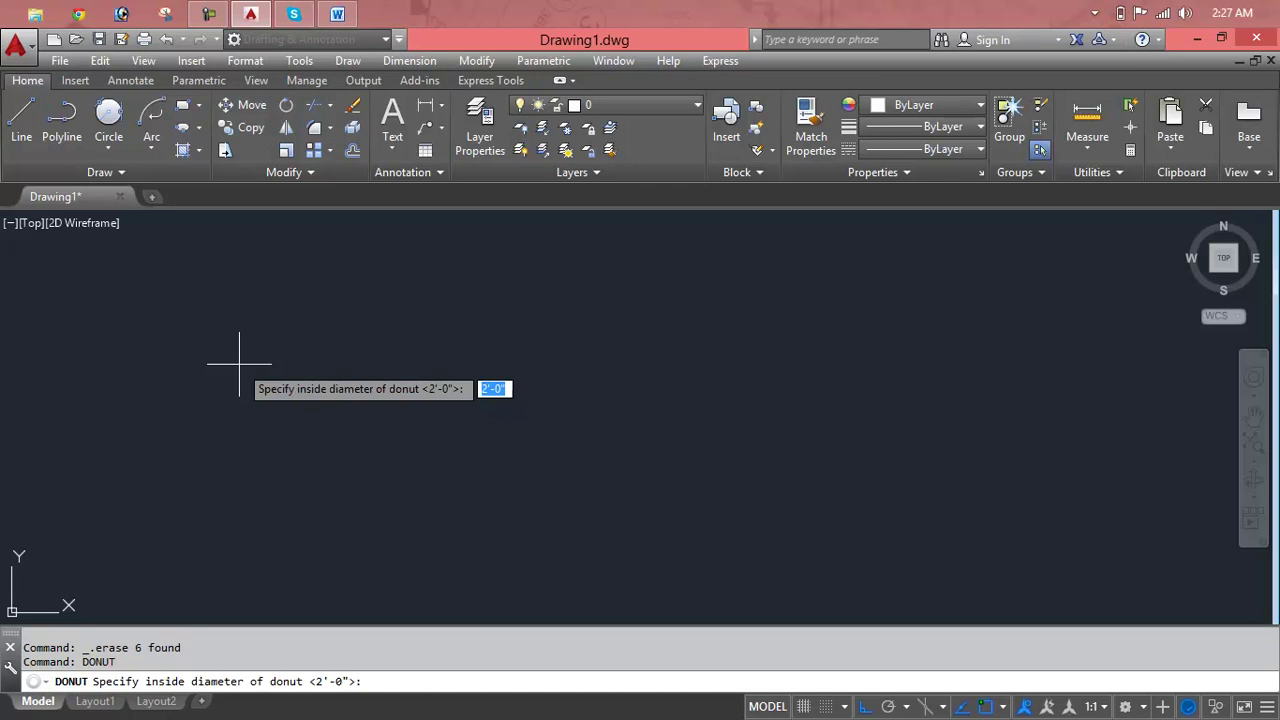
{"action": "type", "text": "1'"}
{"action": "key", "text": "Return"}
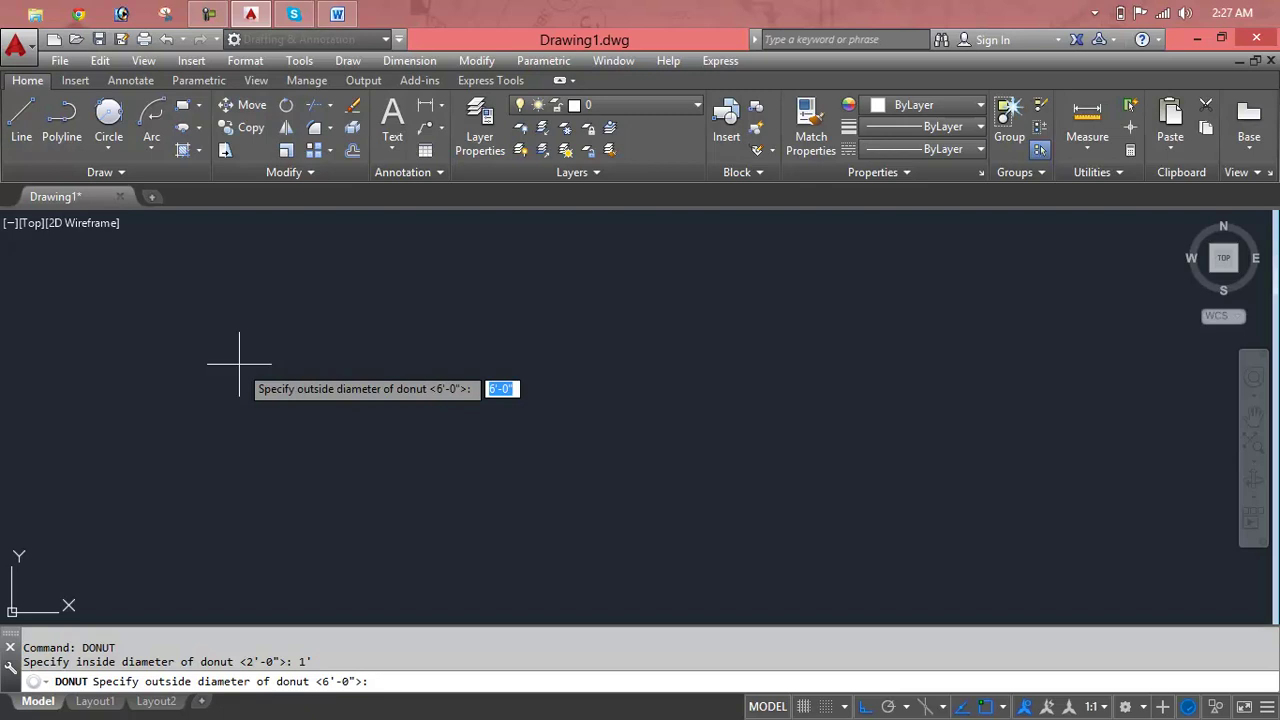
{"action": "type", "text": "5'"}
{"action": "key", "text": "Return"}
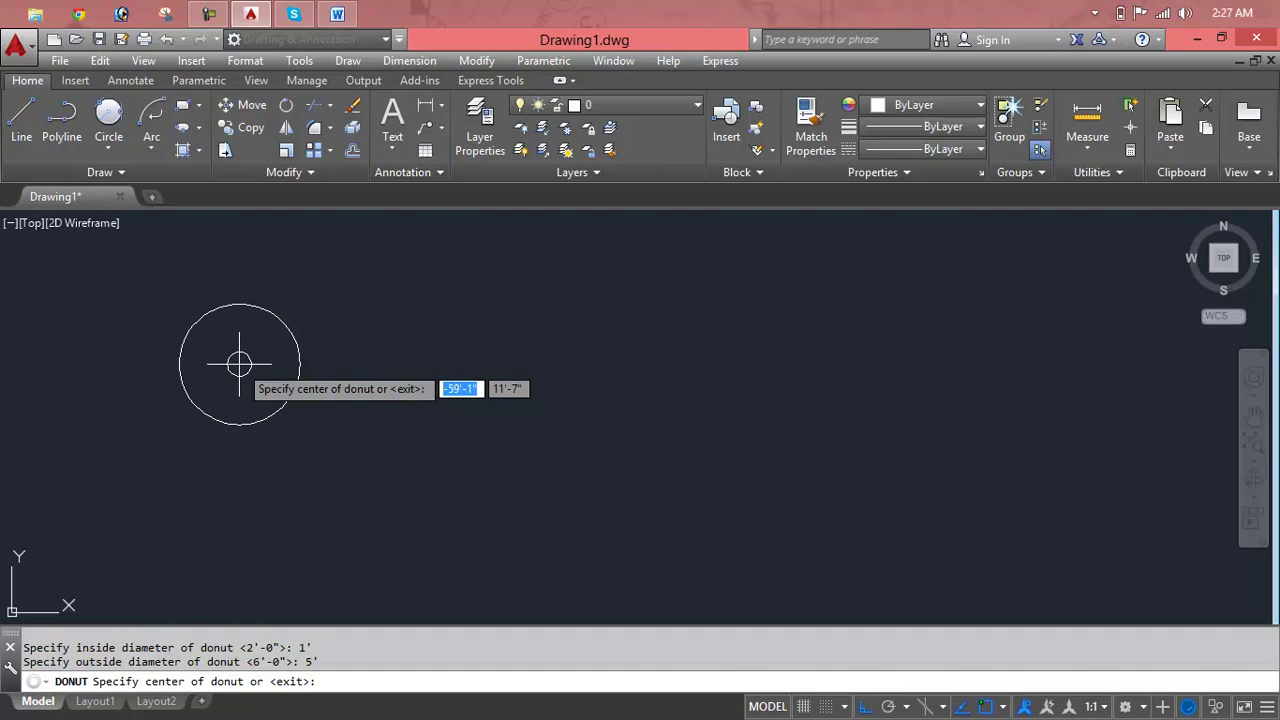
- Scatter nine filled donuts across the canvas, with three overlapping on the right
{"action": "left_click", "coordinate": [140, 334]}
{"action": "left_click", "coordinate": [305, 317]}
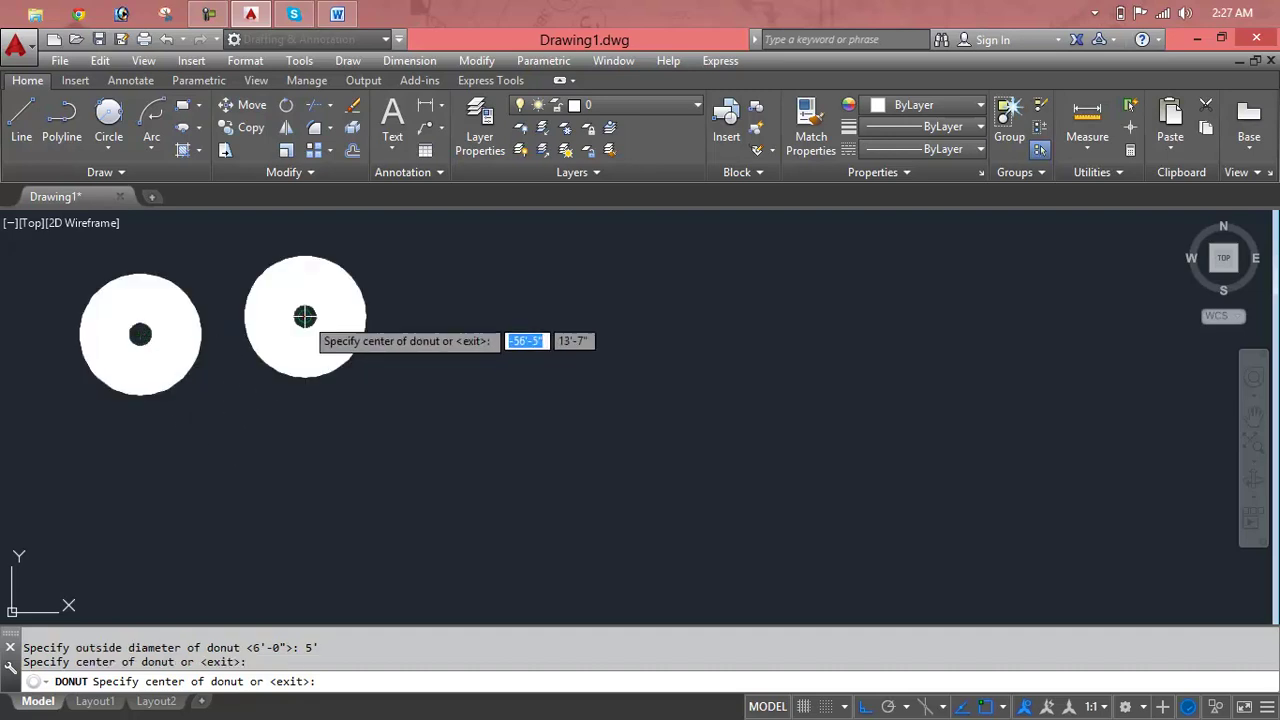
{"action": "left_click", "coordinate": [370, 448]}
{"action": "left_click", "coordinate": [590, 309]}
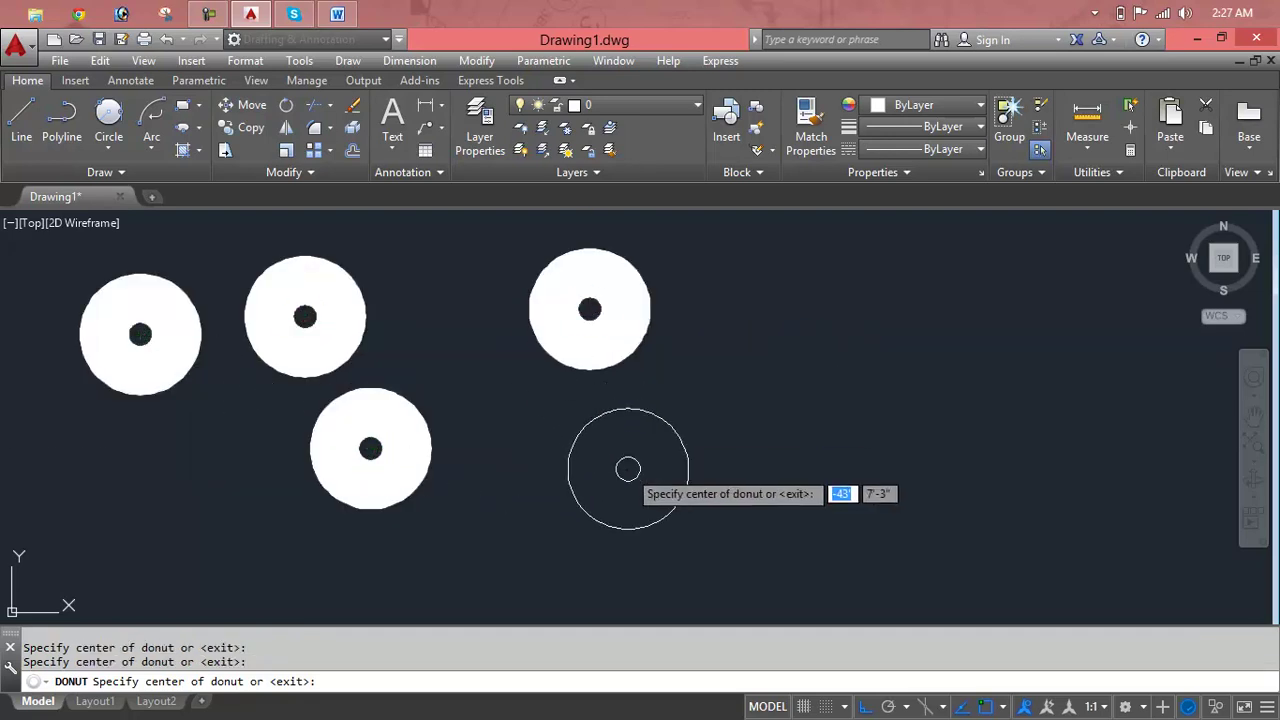
{"action": "left_click", "coordinate": [628, 469]}
{"action": "left_click", "coordinate": [856, 400]}
{"action": "left_click", "coordinate": [869, 328]}
{"action": "left_click", "coordinate": [932, 368]}
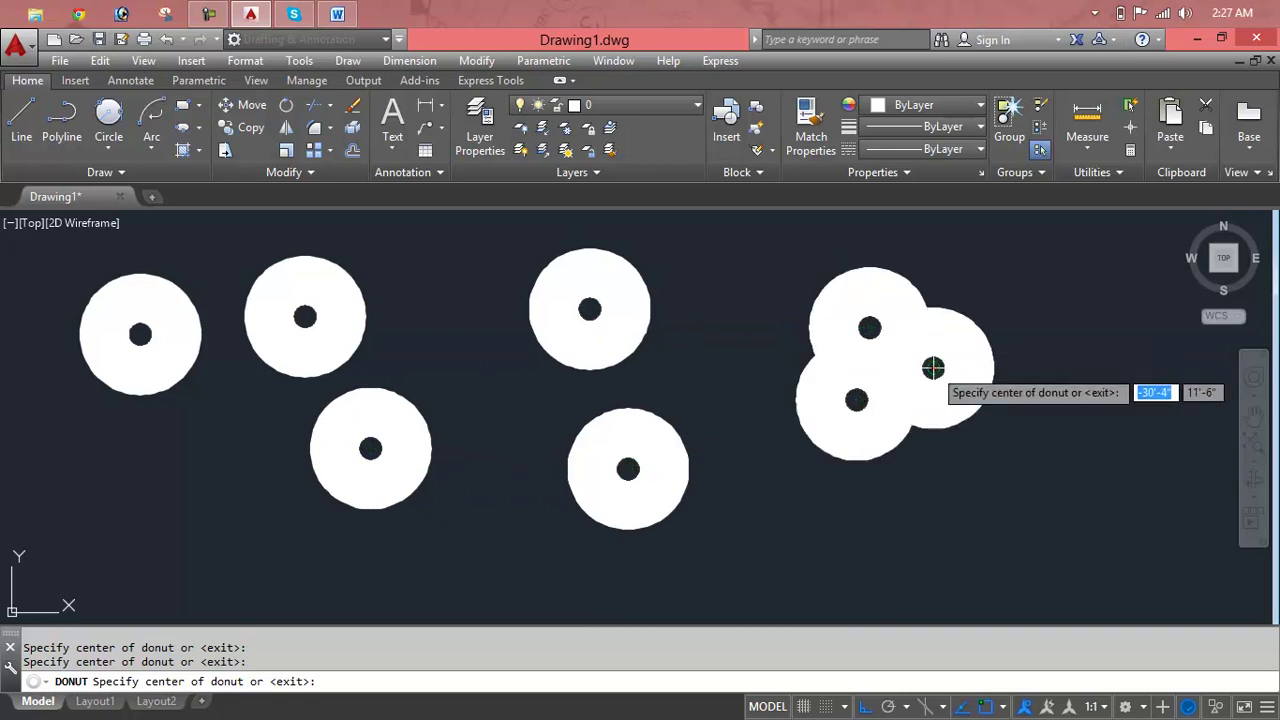
{"action": "left_click", "coordinate": [1039, 501]}
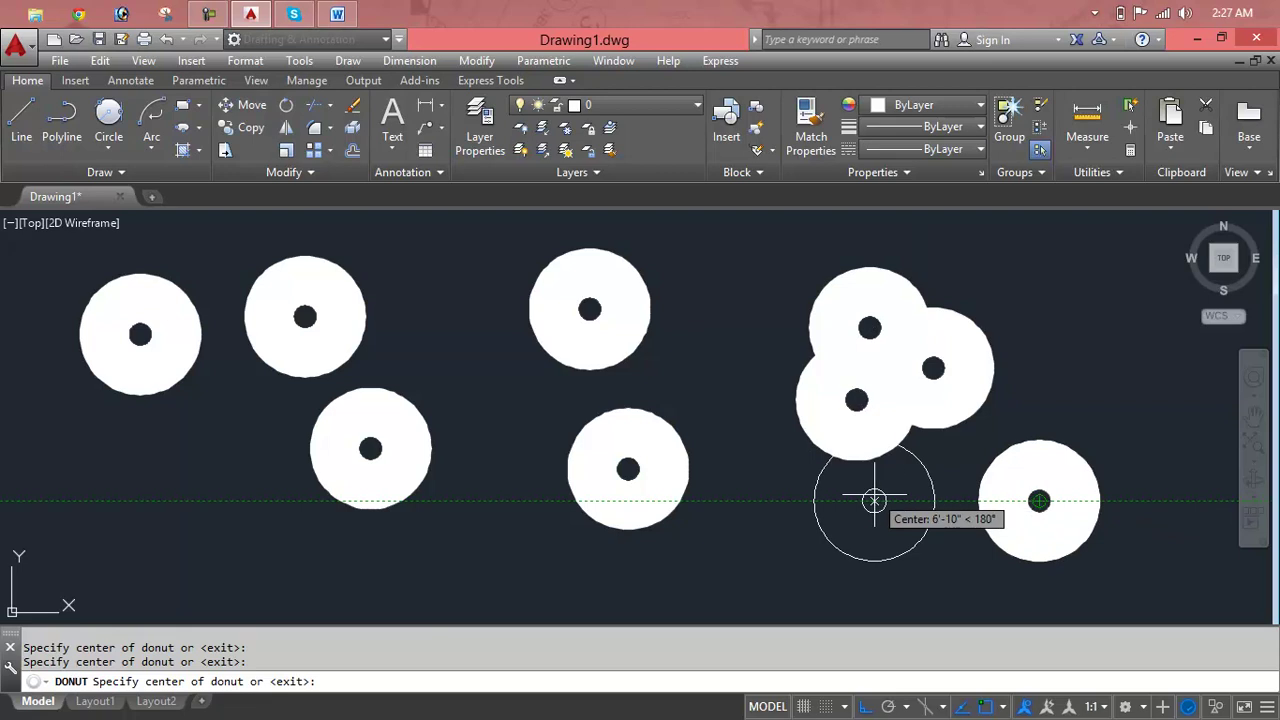
{"action": "key", "text": "Escape"}
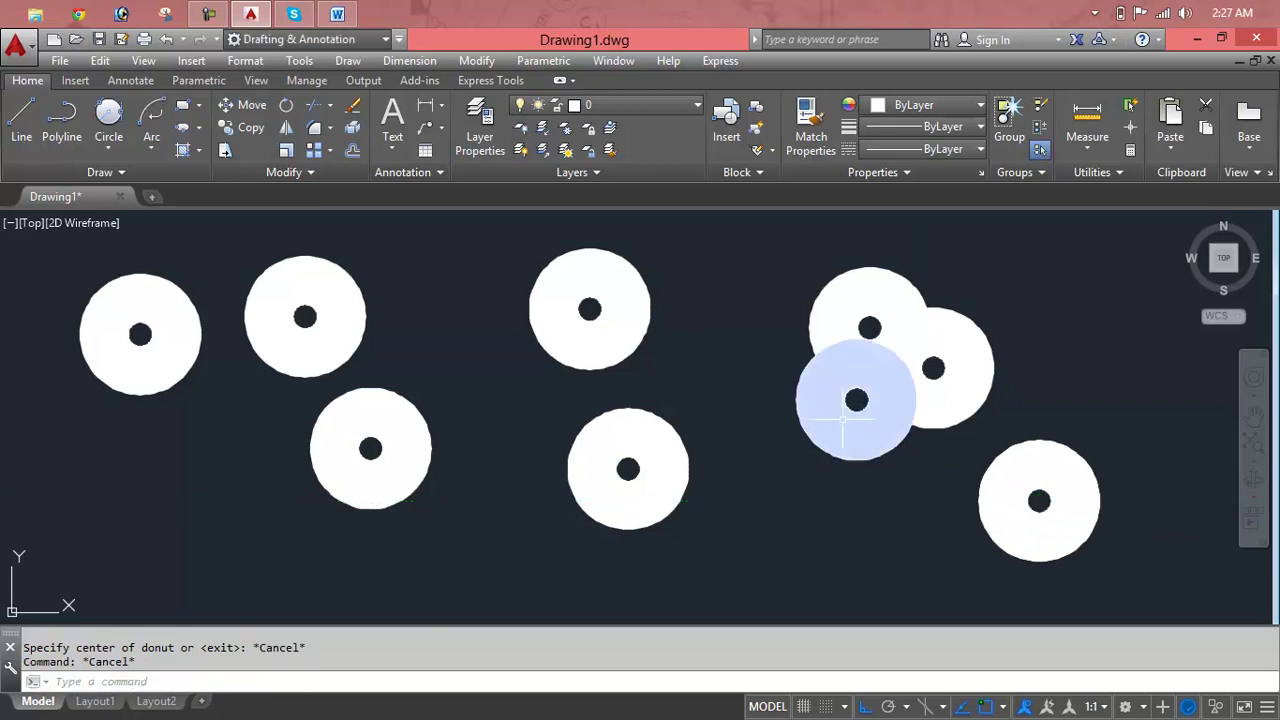
{"action": "left_click", "coordinate": [622, 431]}
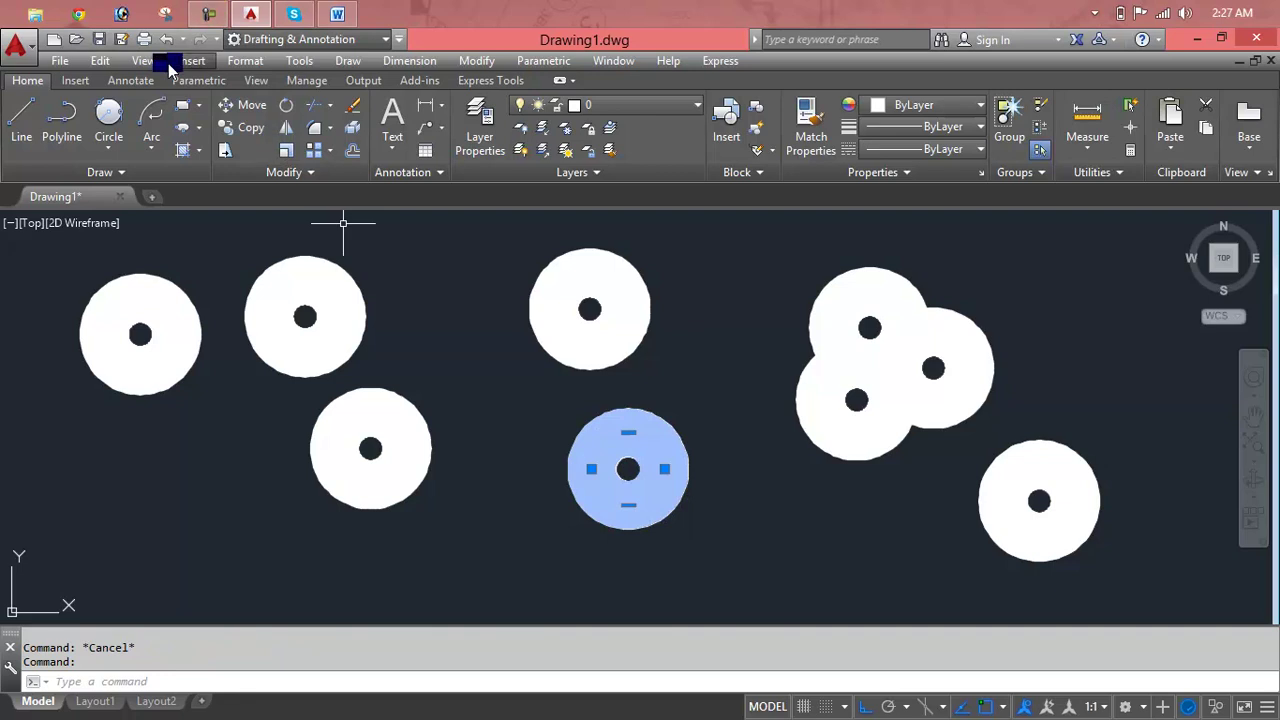
{"action": "left_click", "coordinate": [241, 61]}
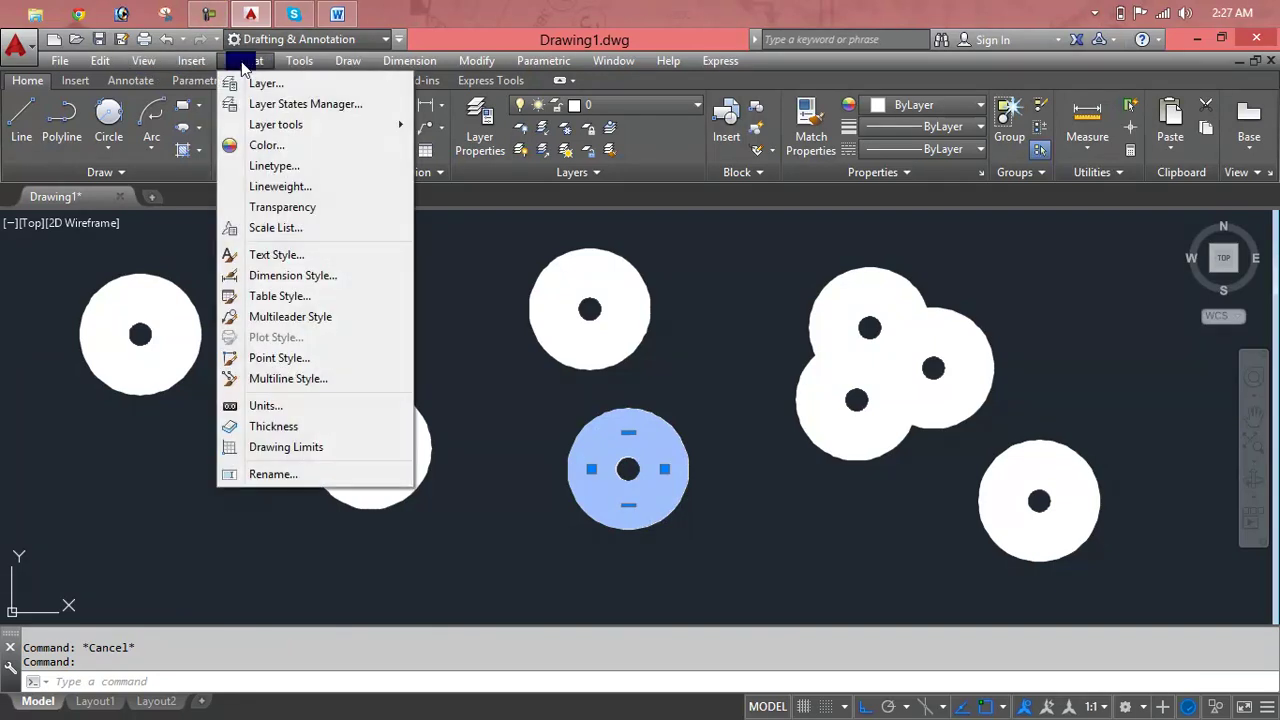
{"action": "left_click", "coordinate": [45, 429]}
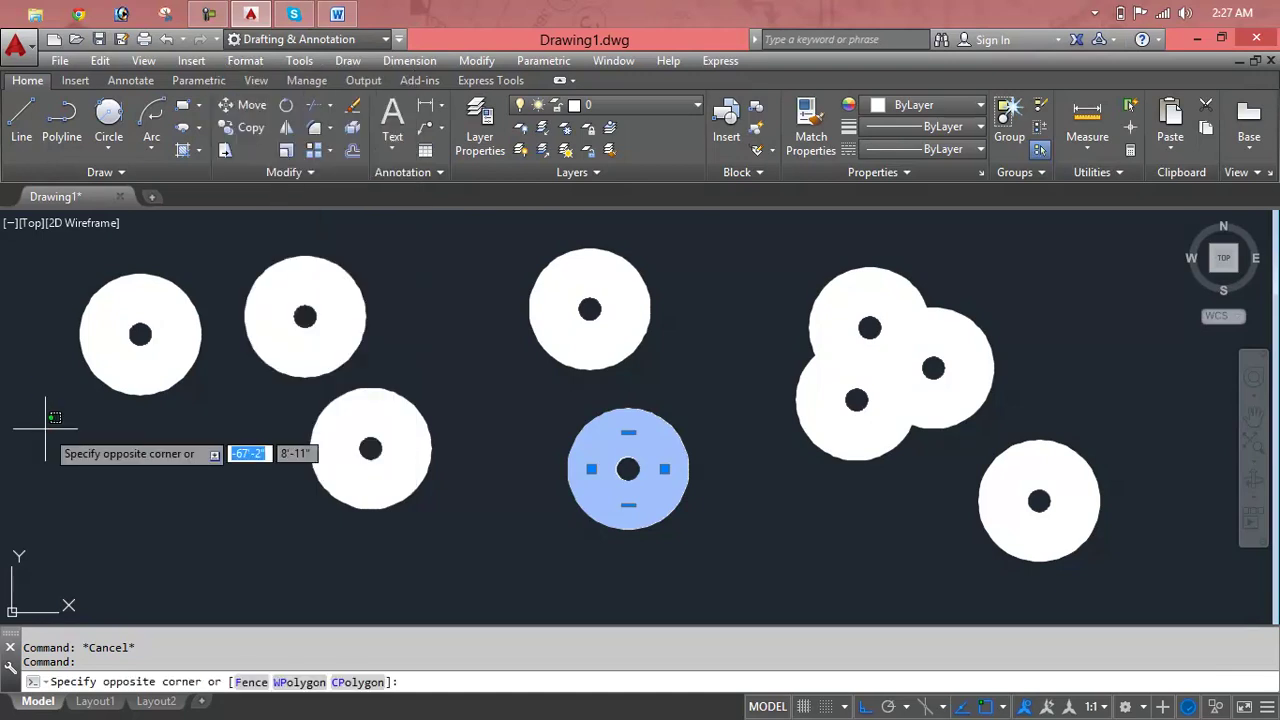
{"action": "key", "text": "Escape"}
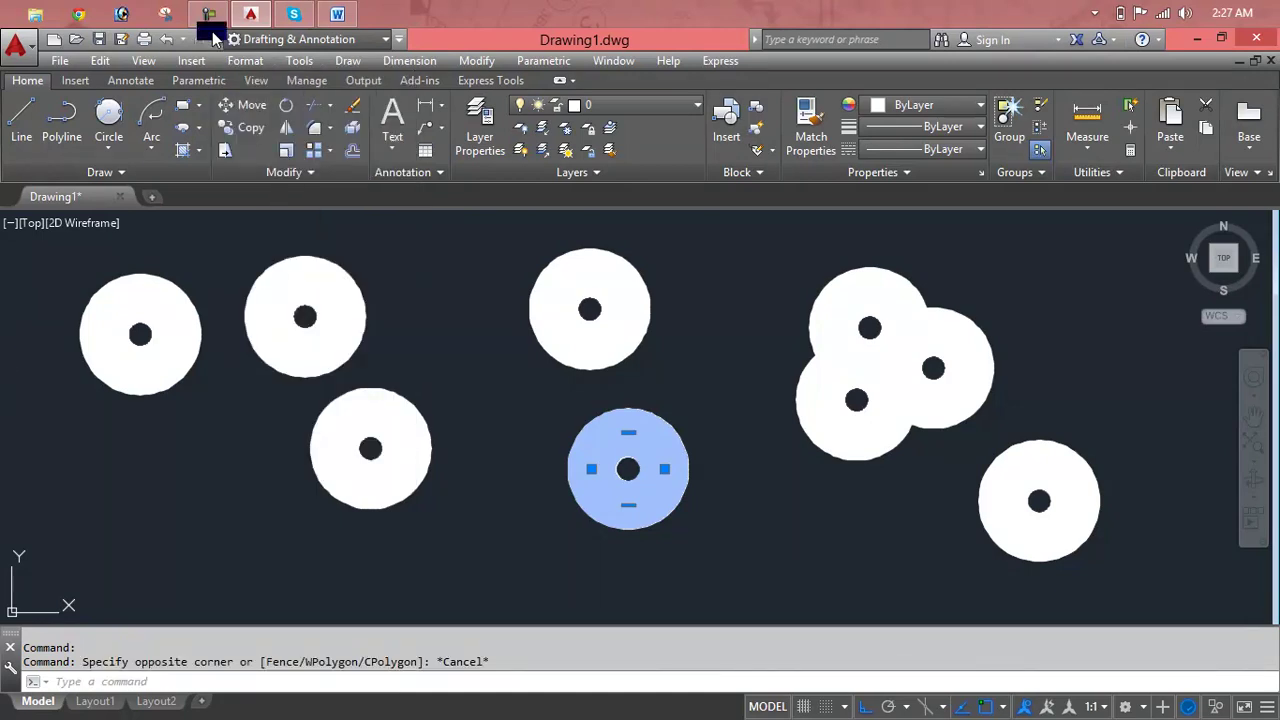
{"action": "left_click", "coordinate": [210, 15]}
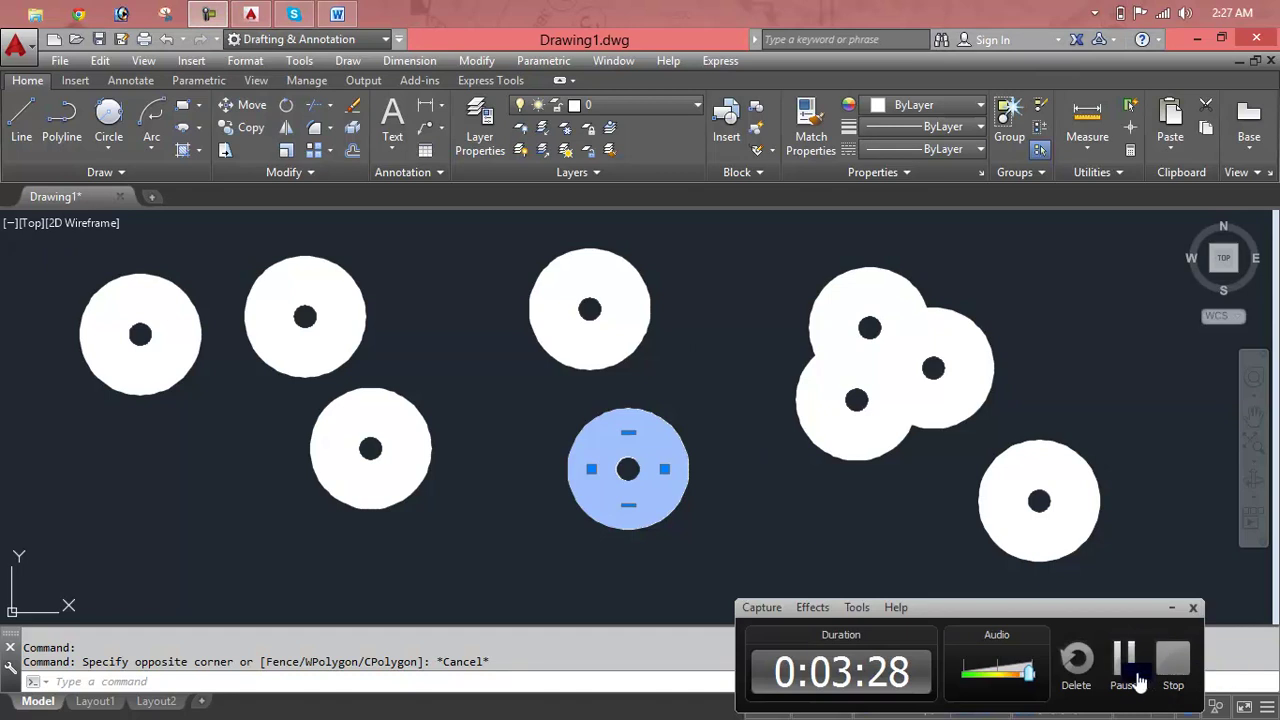
{"action": "left_click", "coordinate": [1122, 660]}
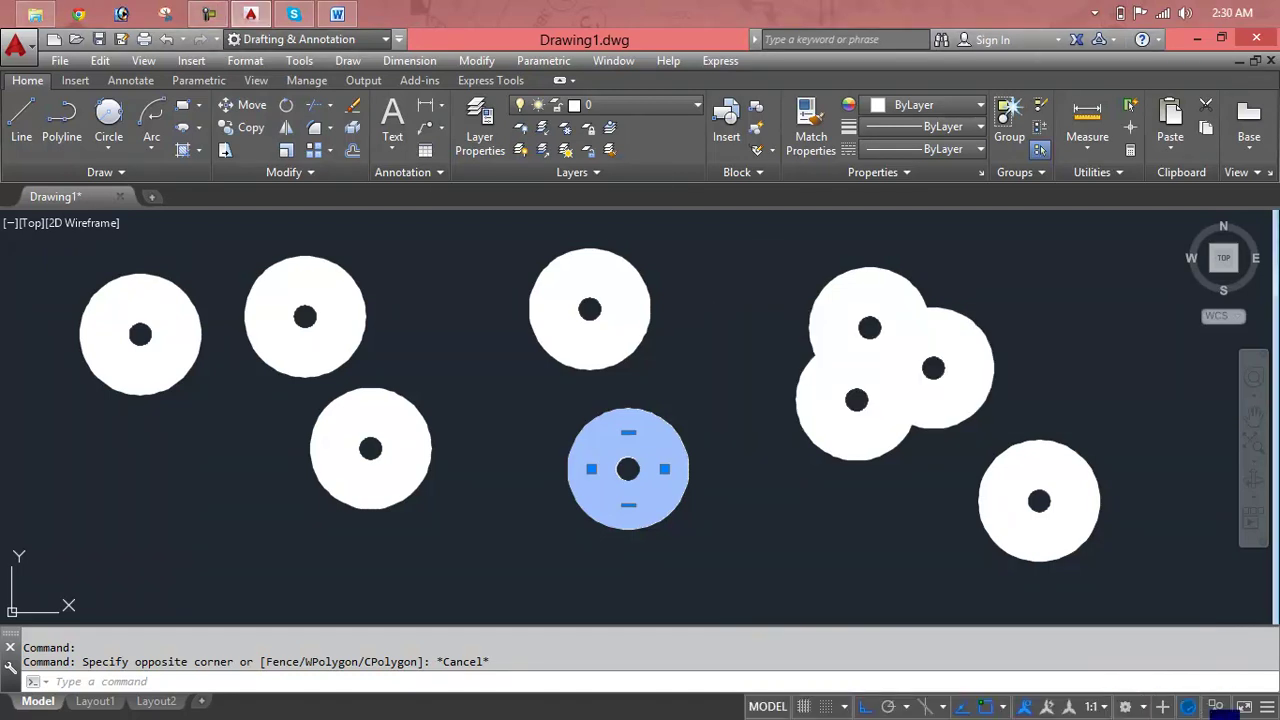
- Zoom into one donut and draw a vertical line from its hole centre past the bottom edge
{"action": "key", "text": "Escape"}
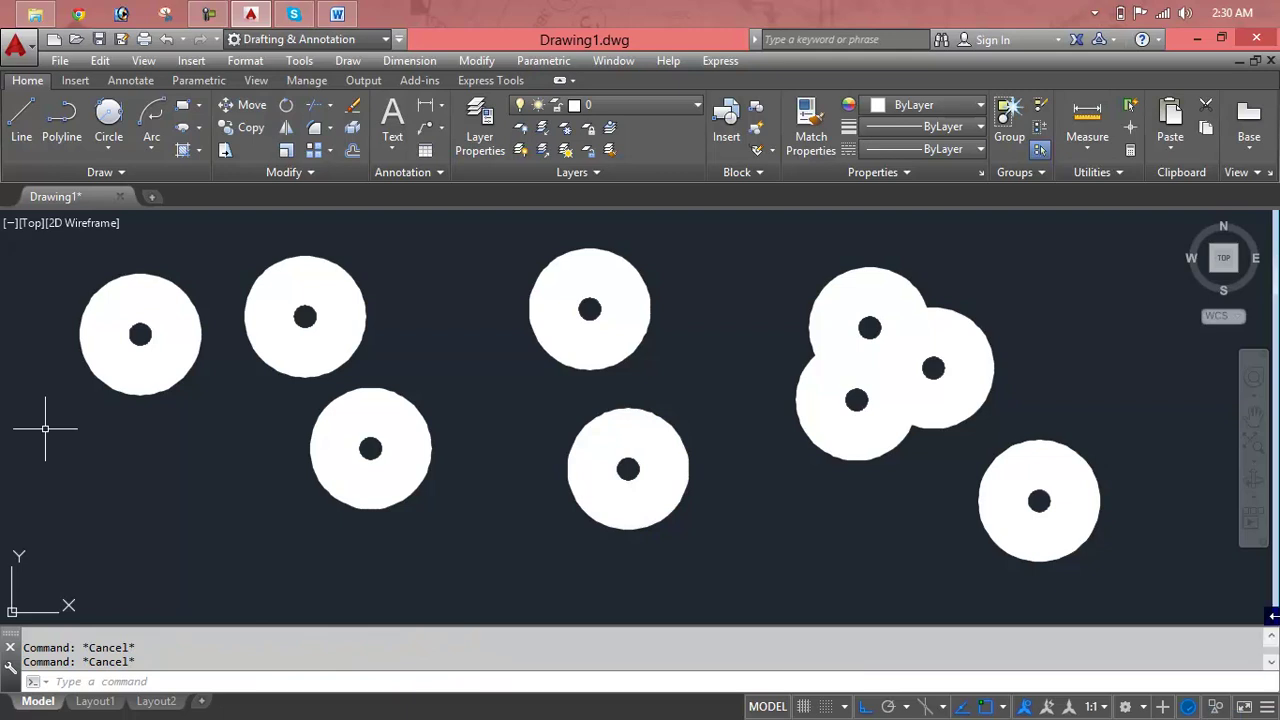
{"action": "scroll", "coordinate": [628, 468], "scroll_direction": "up", "scroll_amount": 6}
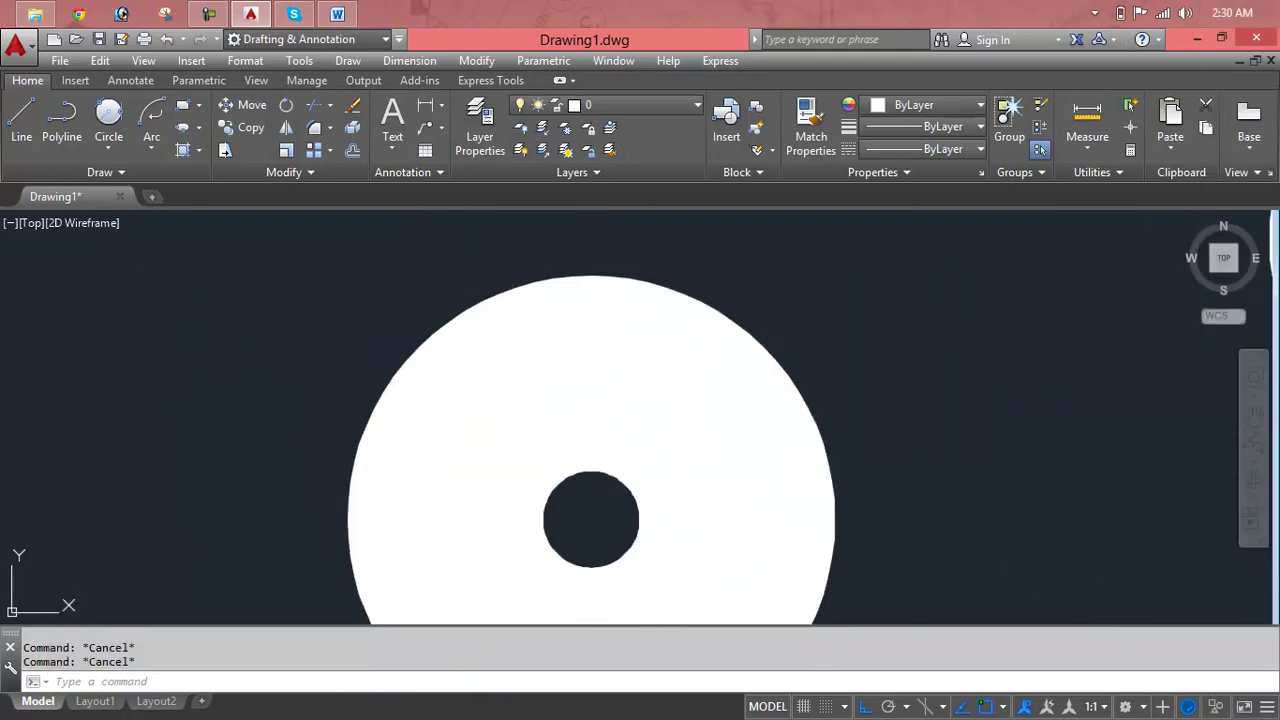
{"action": "middle_click_drag", "start_coordinate": [591, 514], "coordinate": [596, 396]}
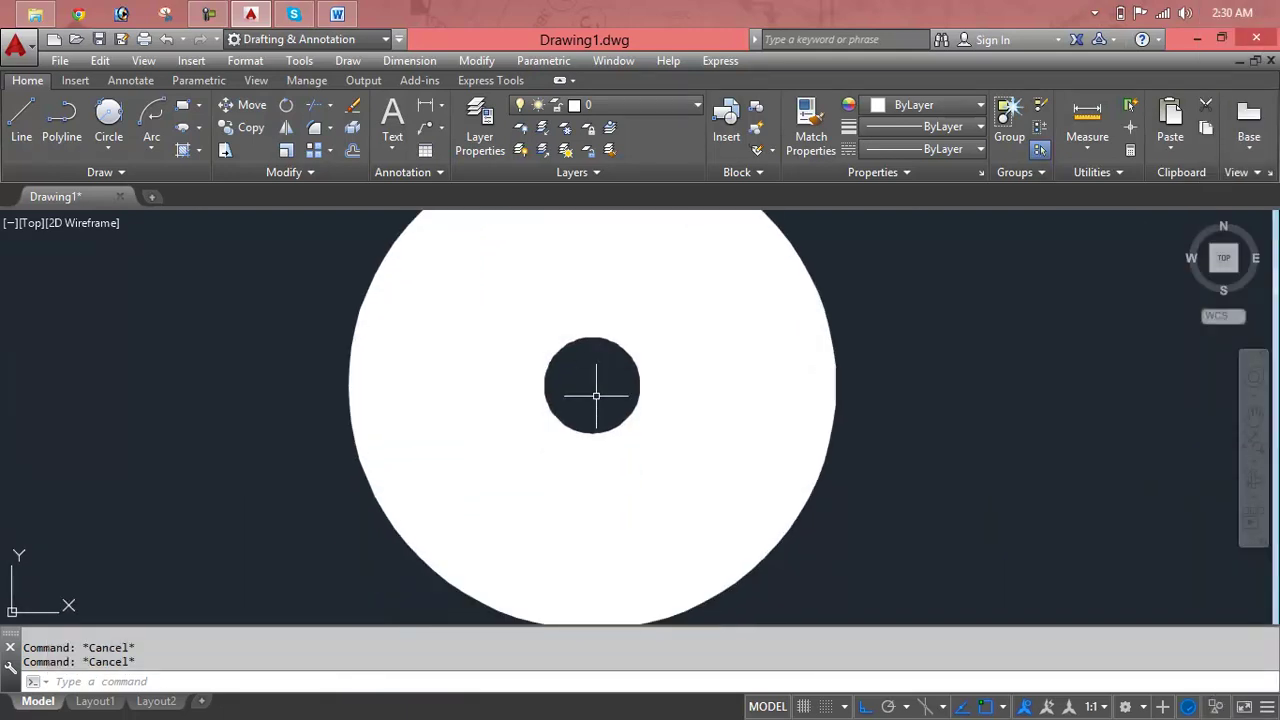
{"action": "type", "text": "L"}
{"action": "key", "text": "Return"}
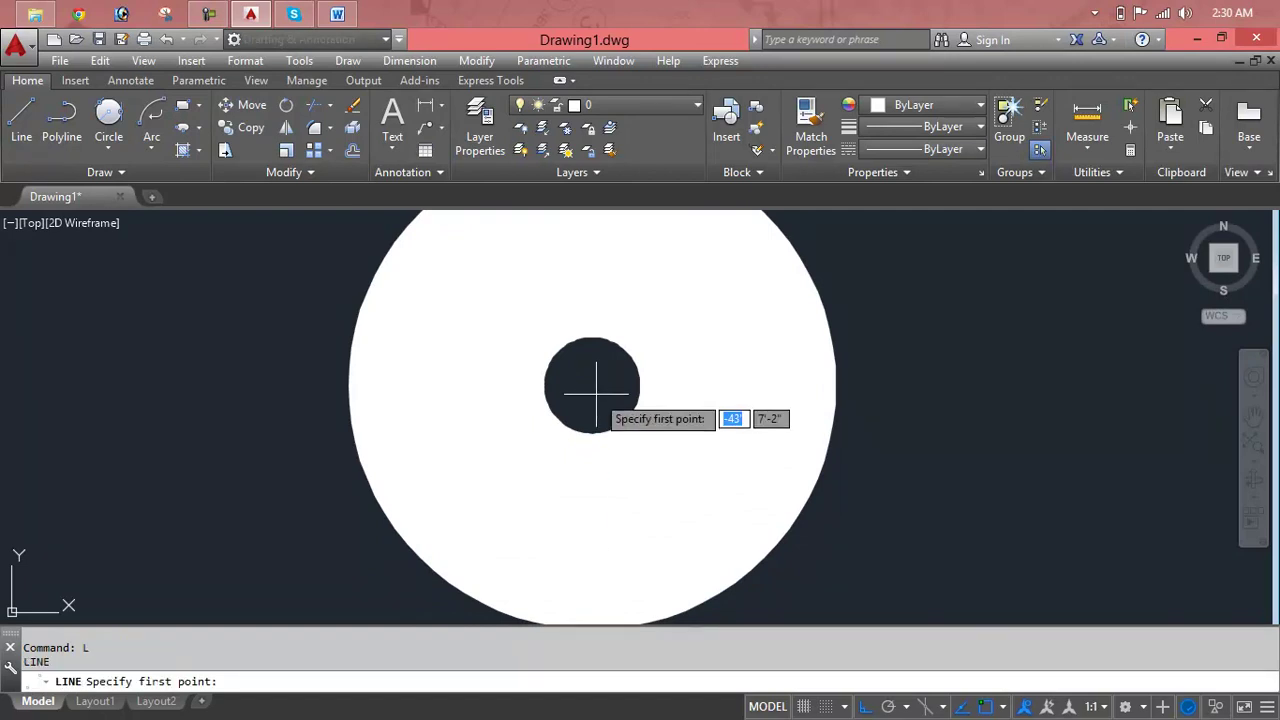
{"action": "left_click", "coordinate": [593, 387]}
{"action": "middle_click_drag", "start_coordinate": [573, 572], "coordinate": [582, 473]}
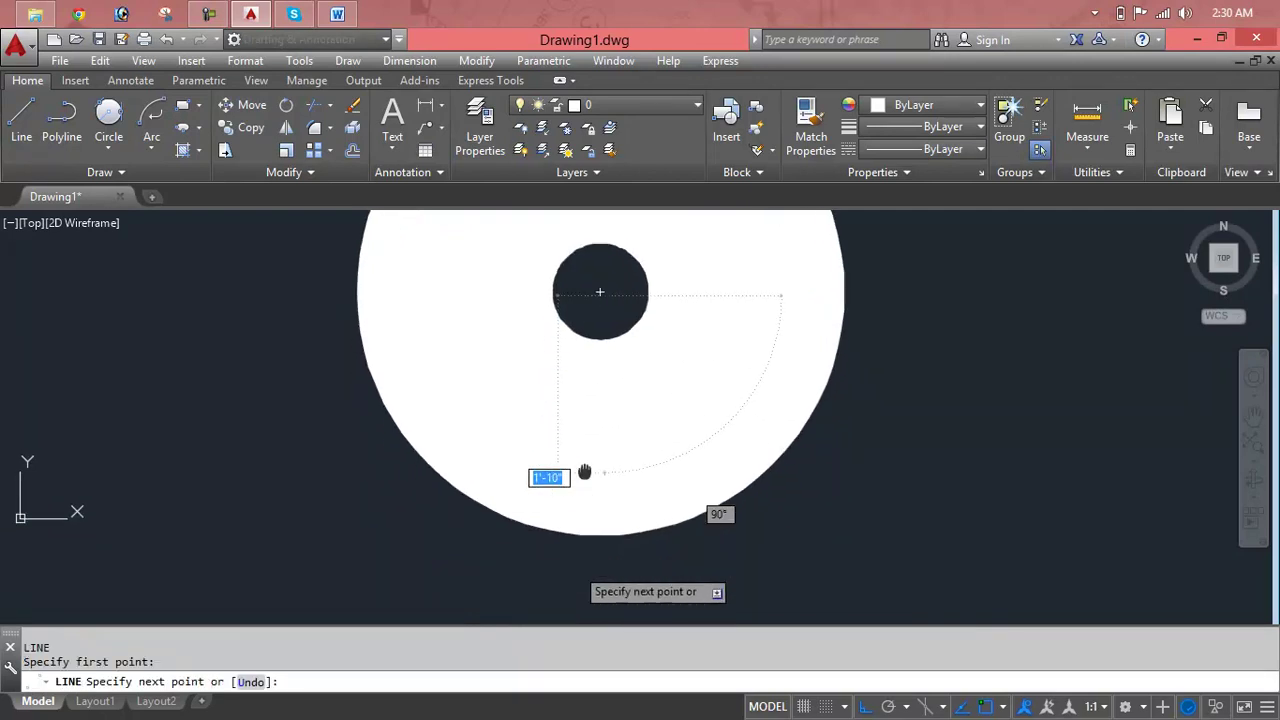
{"action": "left_click", "coordinate": [605, 528]}
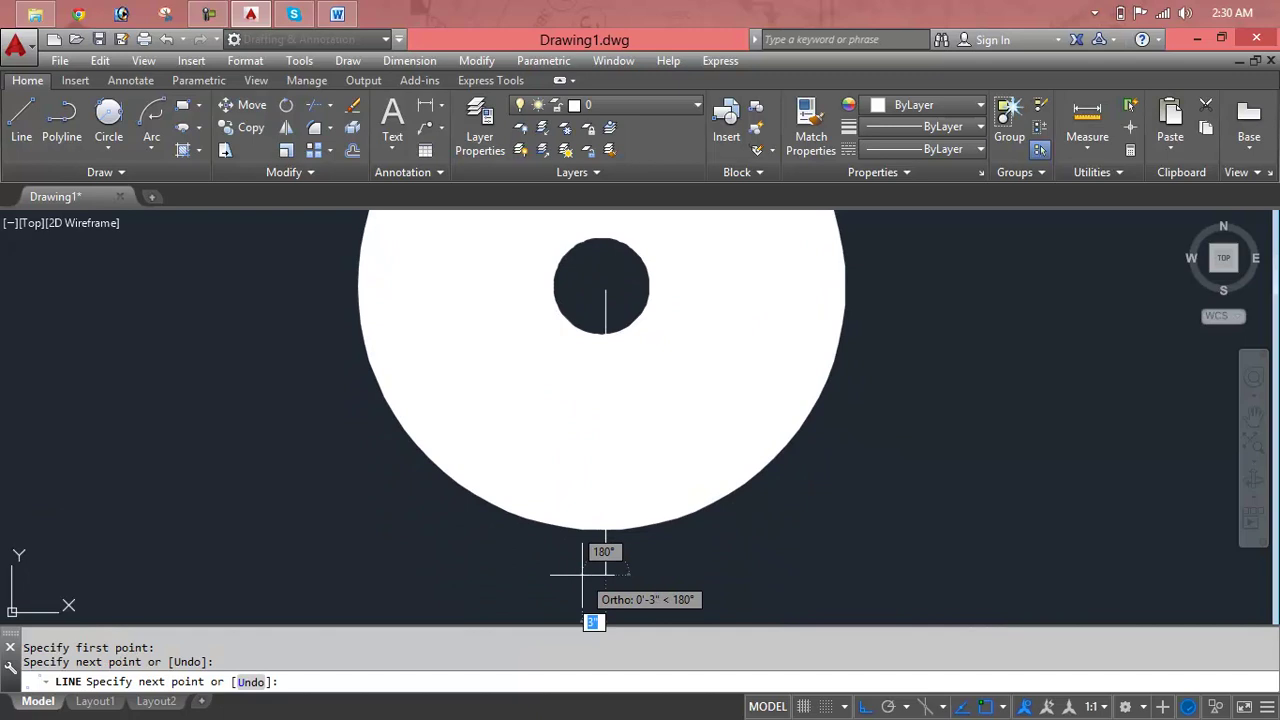
{"action": "key", "text": "Return"}
- Draw a horizontal line from the hole centre past the right edge, then erase the vertical line
{"action": "key", "text": "Return"}
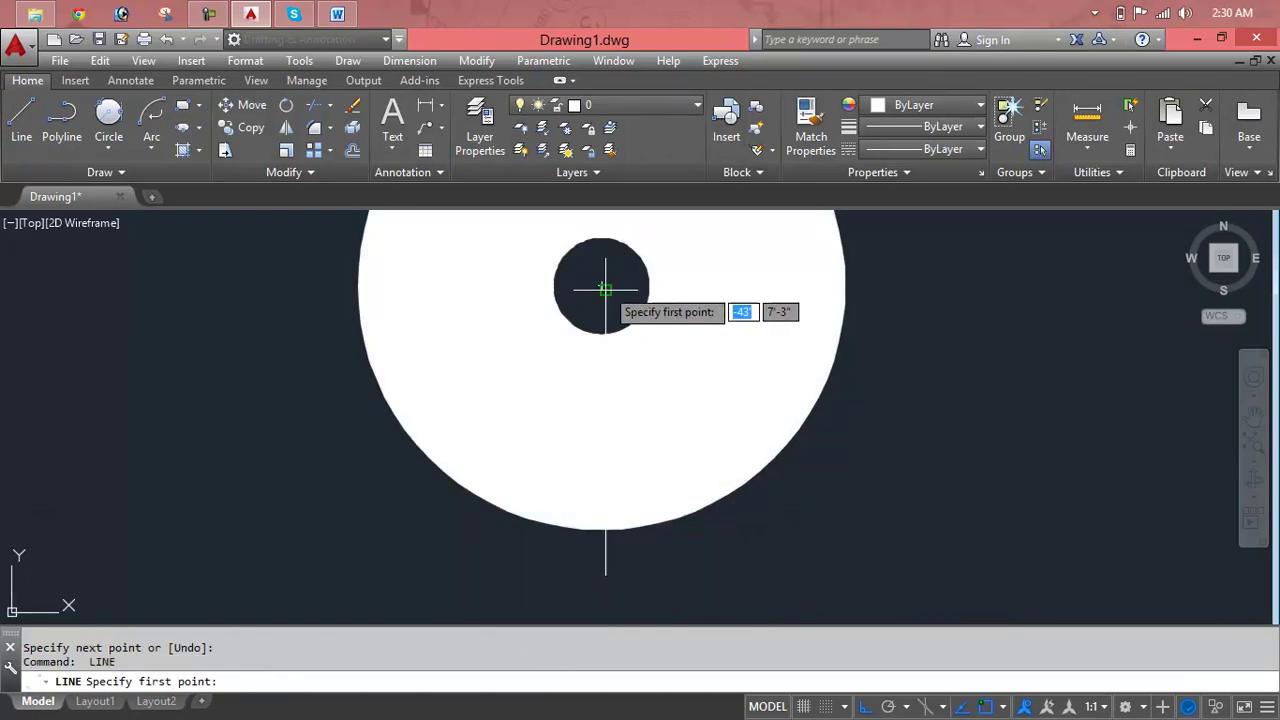
{"action": "left_click", "coordinate": [603, 287]}
{"action": "left_click", "coordinate": [973, 321]}
{"action": "key", "text": "Return"}
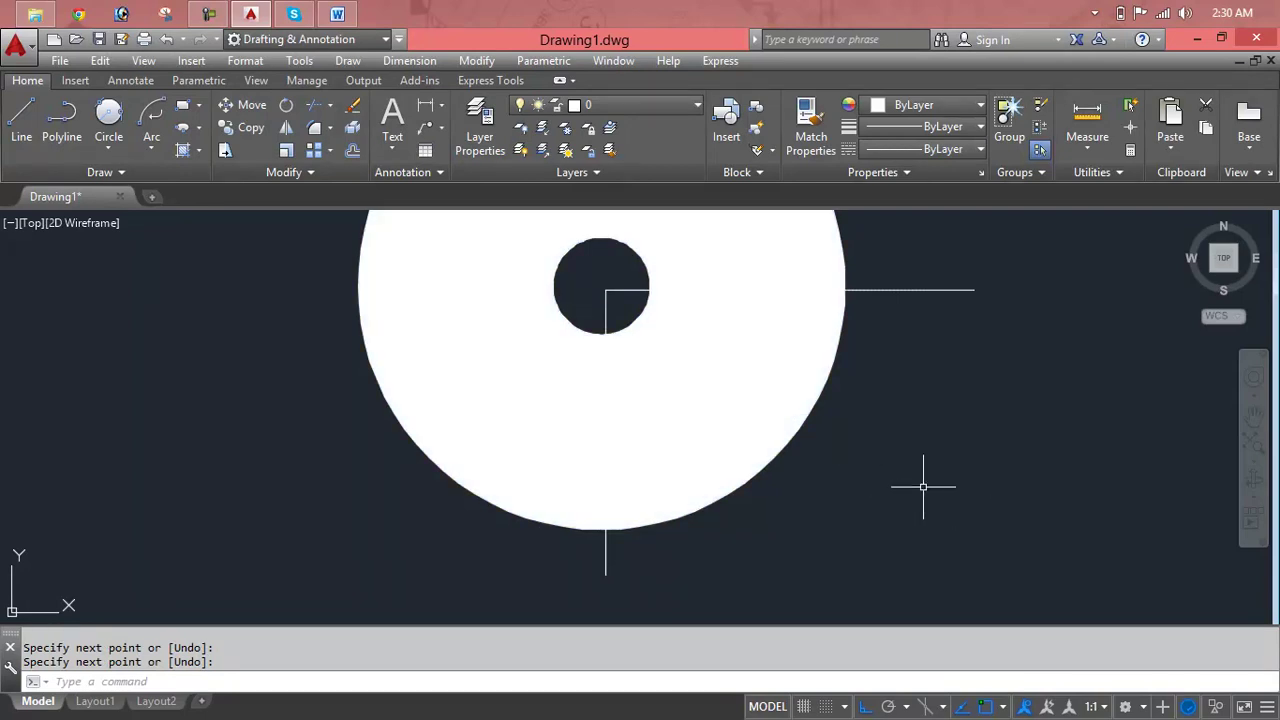
{"action": "left_click", "coordinate": [737, 420]}
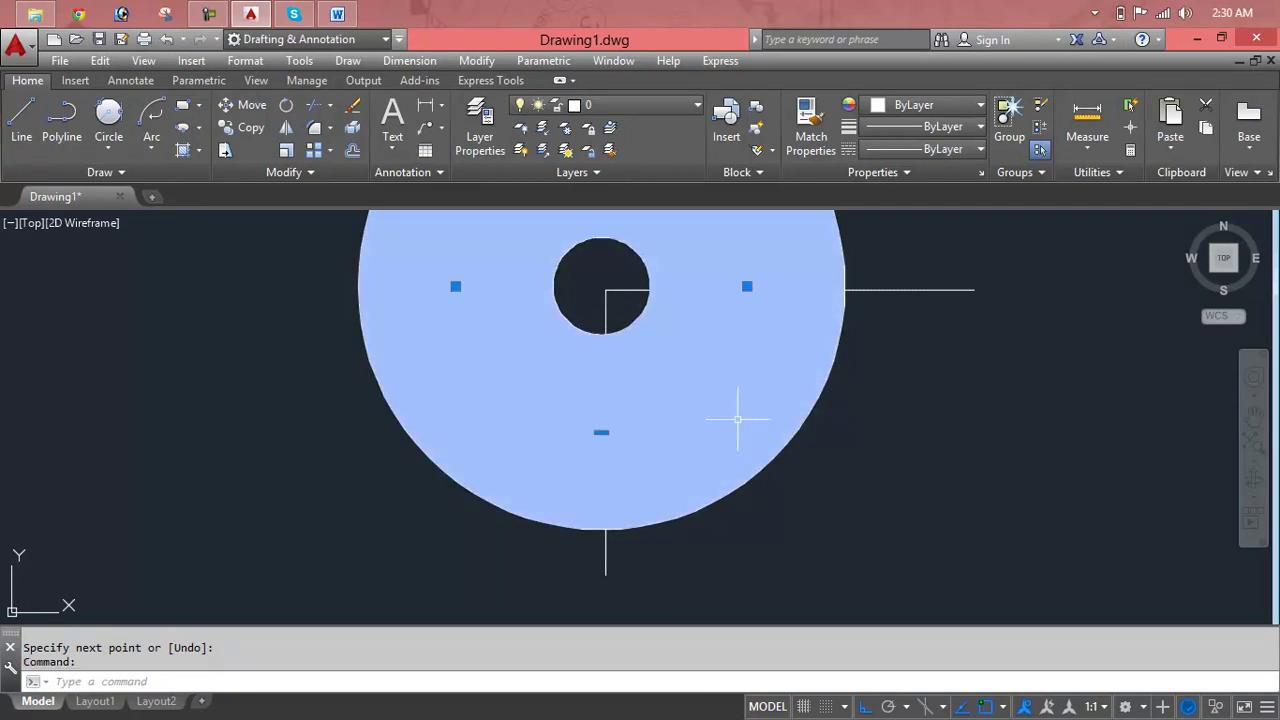
{"action": "key", "text": "Escape"}
{"action": "key", "text": "Escape"}
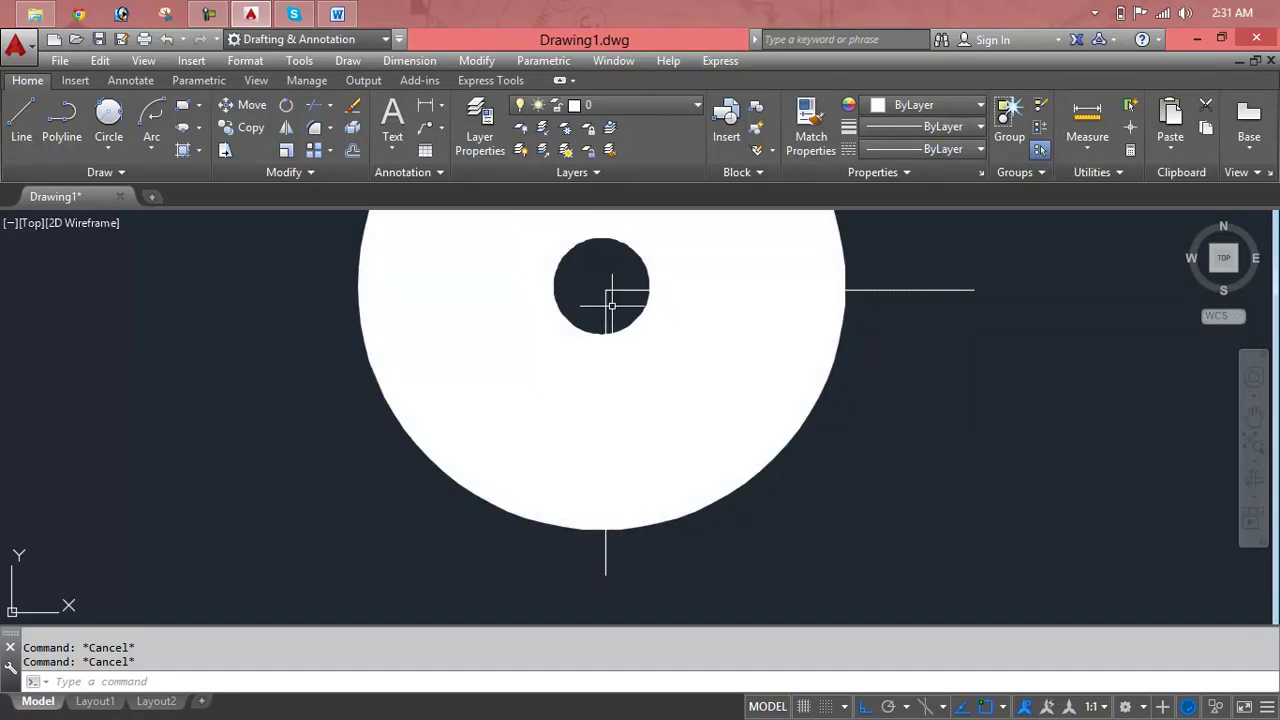
{"action": "left_click", "coordinate": [605, 318]}
{"action": "key", "text": "Delete"}
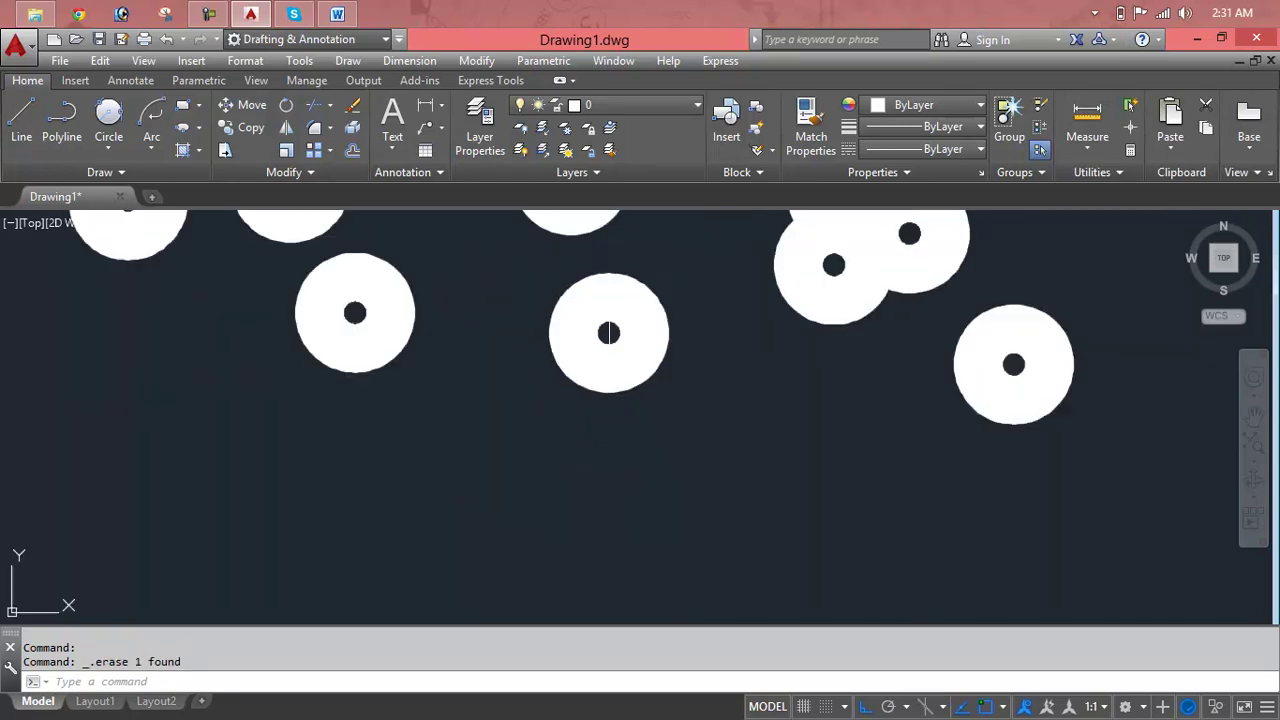
- Set the FILL mode to OFF so new donuts draw as outlines
{"action": "scroll", "coordinate": [600, 290], "scroll_direction": "down", "scroll_amount": 5}
{"action": "key", "text": "Escape"}
{"action": "key", "text": "Escape"}
{"action": "type", "text": "FILL"}
{"action": "key", "text": "Return"}
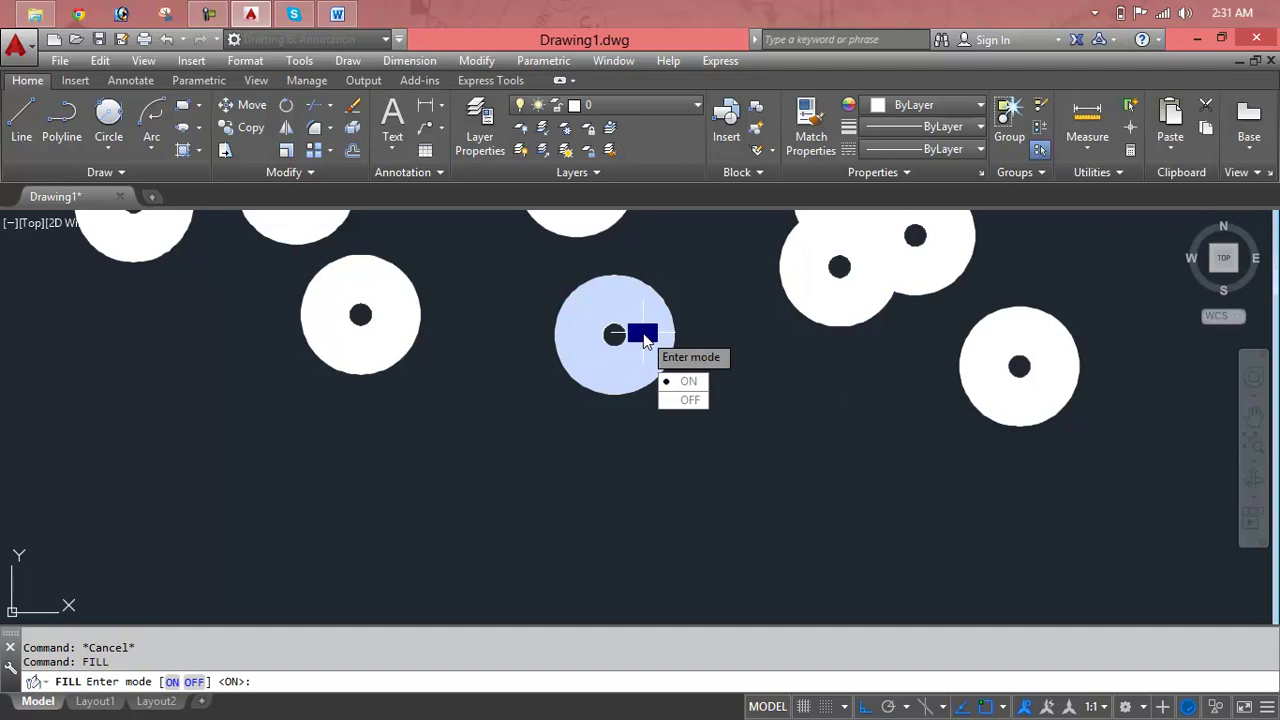
{"action": "type", "text": "o"}
{"action": "type", "text": "ff"}
{"action": "key", "text": "Return"}
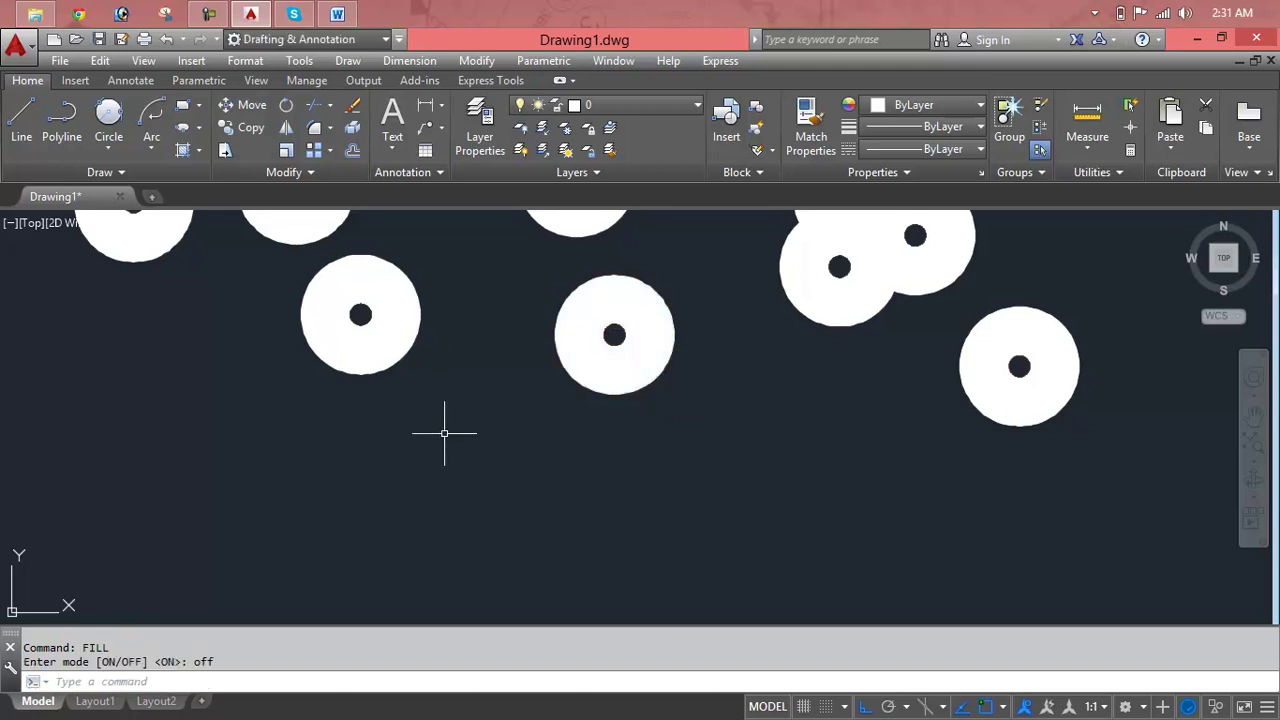
{"action": "type", "text": "donu"}
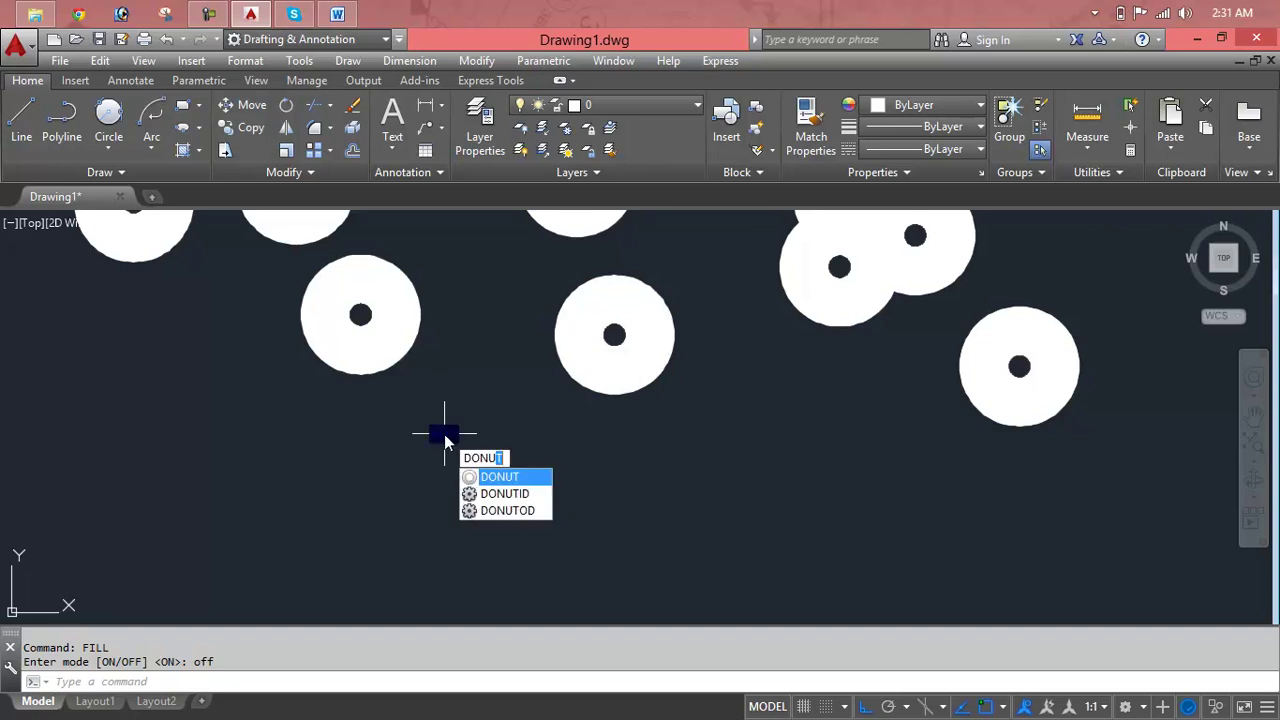
- Draw four 2'-inside, 6'-outside outline donuts in a row below the solid ones, two overlapping
{"action": "key", "text": "Return"}
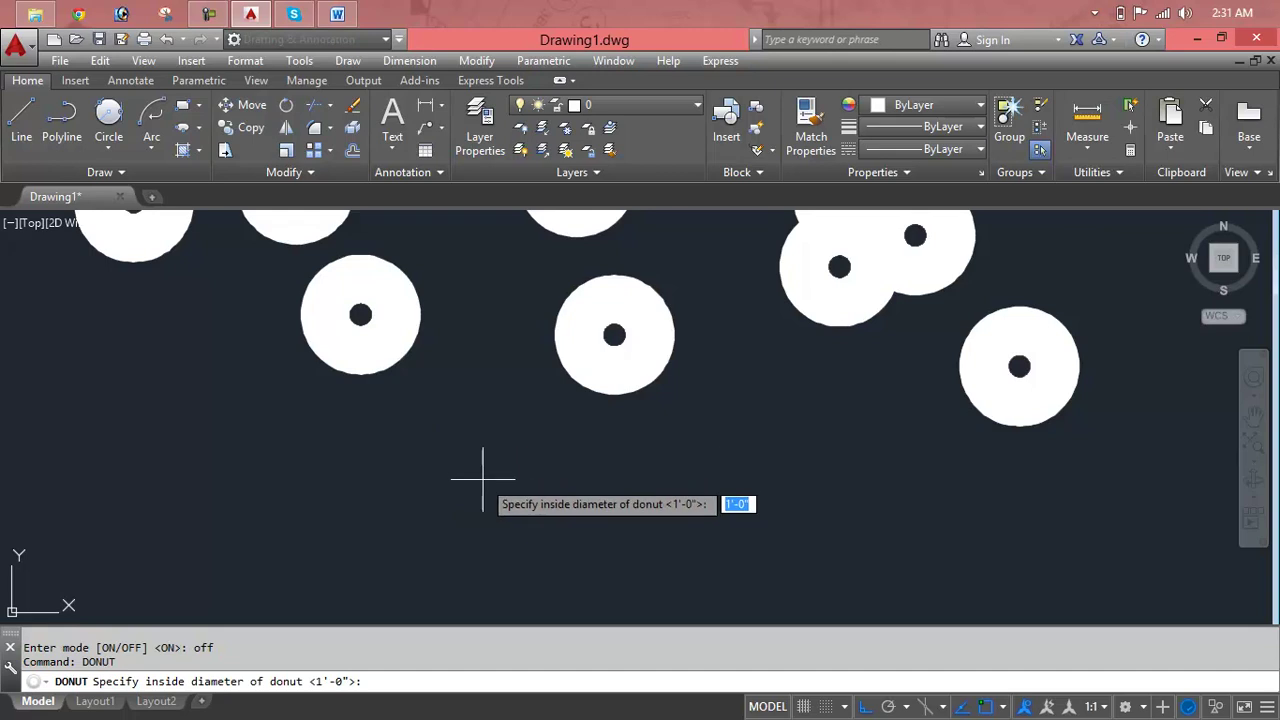
{"action": "type", "text": "2"}
{"action": "key", "text": "Return"}
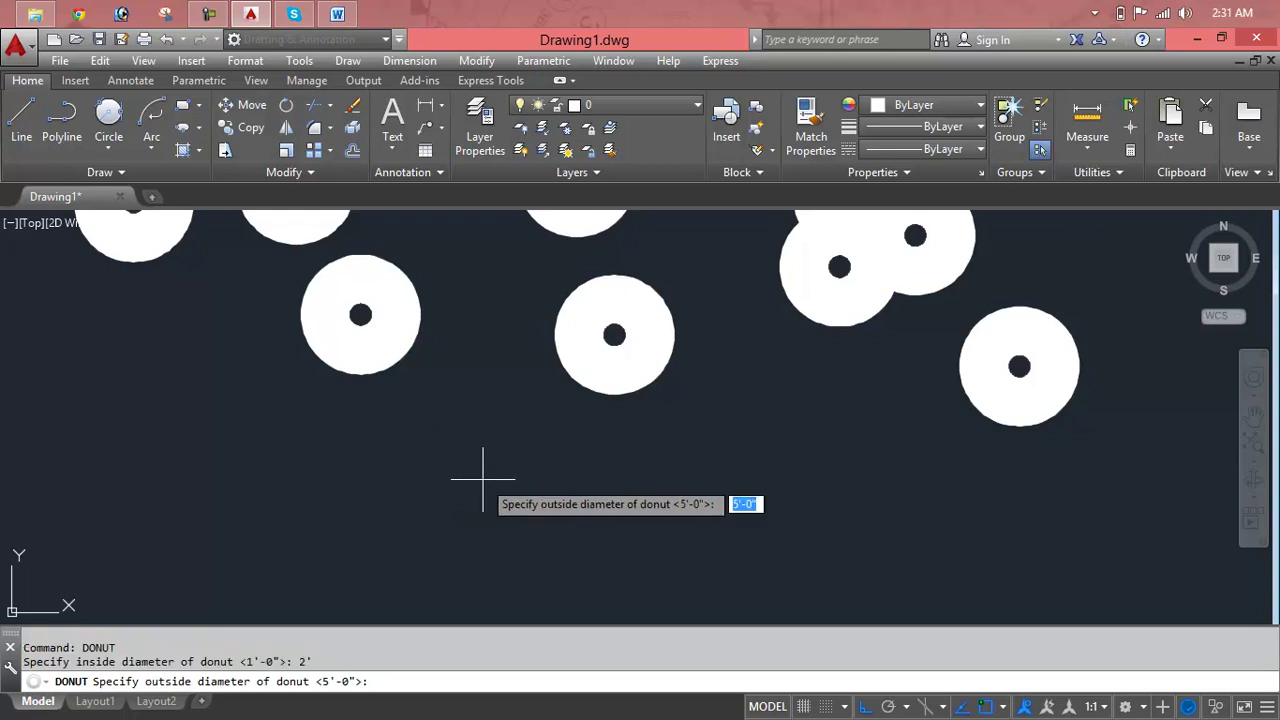
{"action": "type", "text": "6"}
{"action": "key", "text": "Return"}
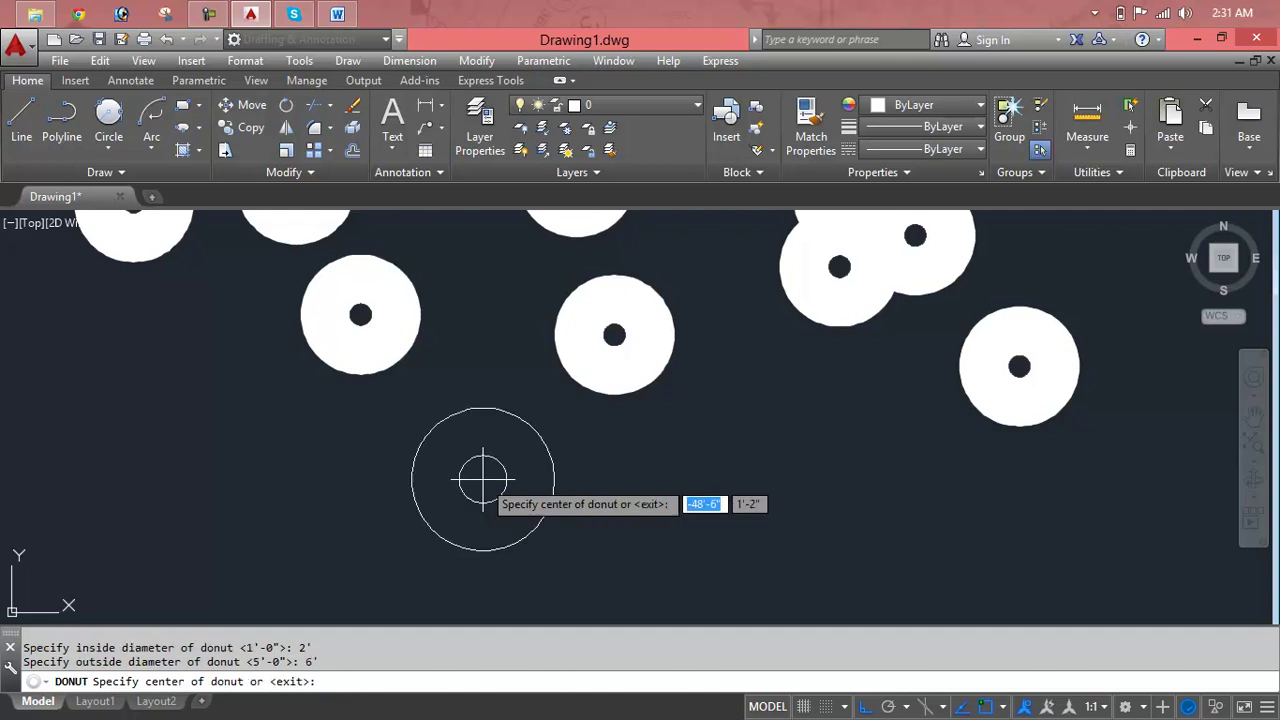
{"action": "left_click", "coordinate": [313, 469]}
{"action": "left_click", "coordinate": [486, 508]}
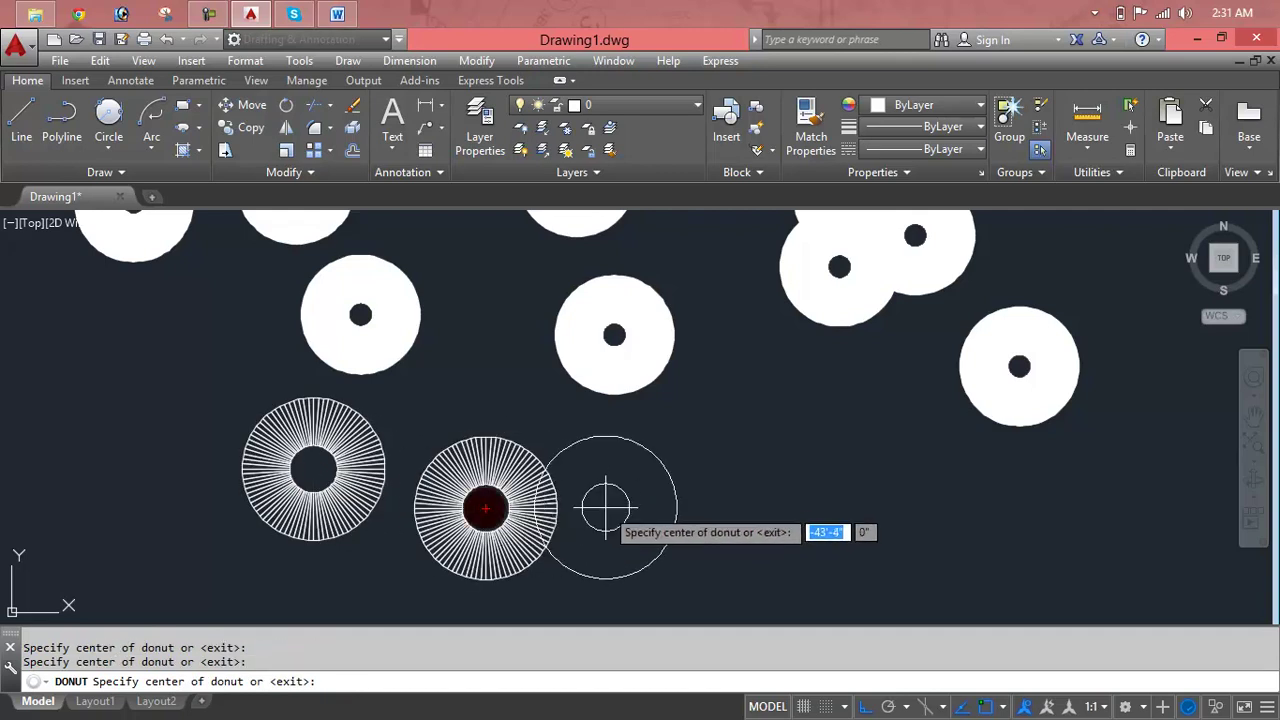
{"action": "left_click", "coordinate": [605, 508]}
{"action": "left_click", "coordinate": [808, 460]}
{"action": "key", "text": "Escape"}
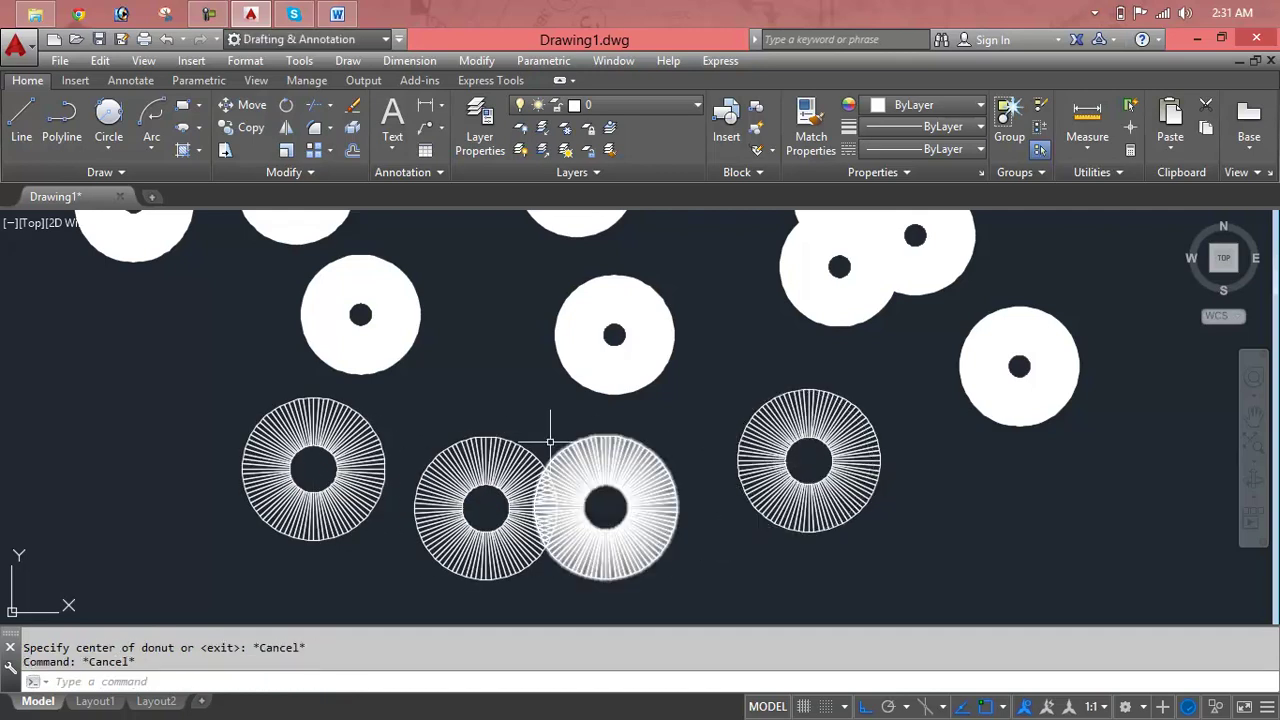
{"action": "scroll", "coordinate": [333, 399], "scroll_direction": "up", "scroll_amount": 4}
{"action": "scroll", "coordinate": [333, 399], "scroll_direction": "up", "scroll_amount": 2}
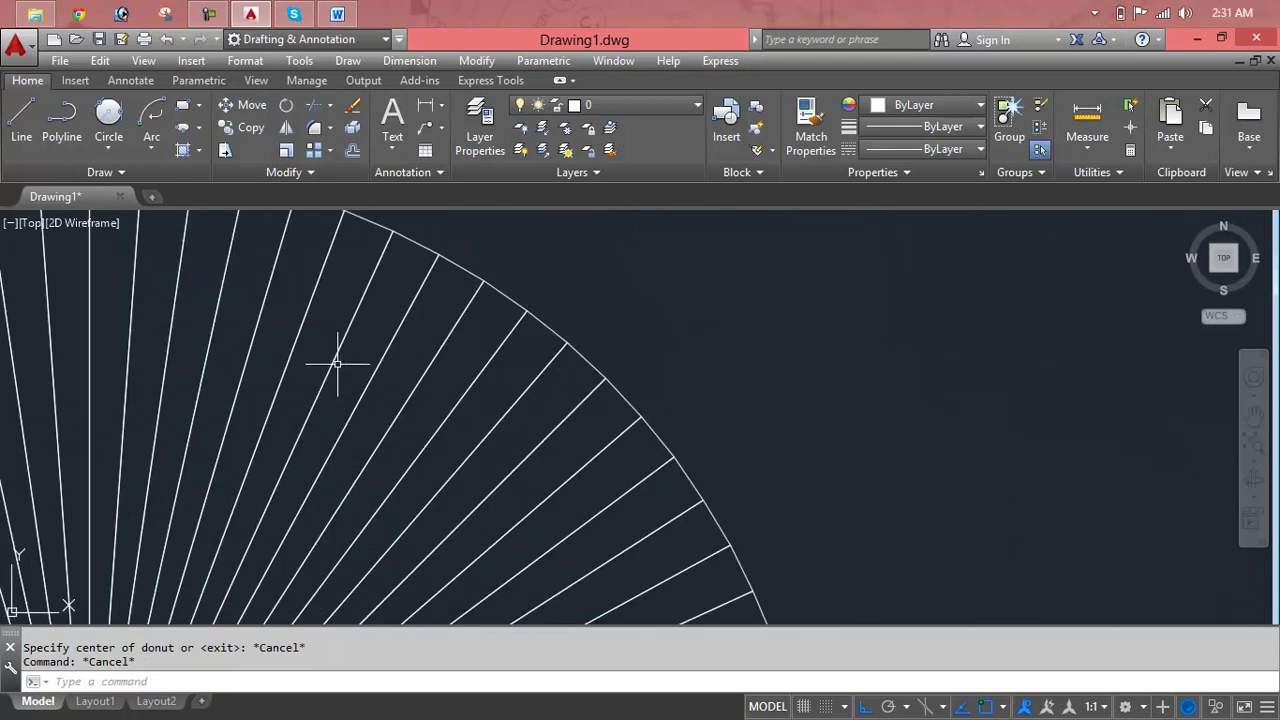
{"action": "left_click", "coordinate": [331, 362]}
{"action": "scroll", "coordinate": [371, 400], "scroll_direction": "down", "scroll_amount": 5}
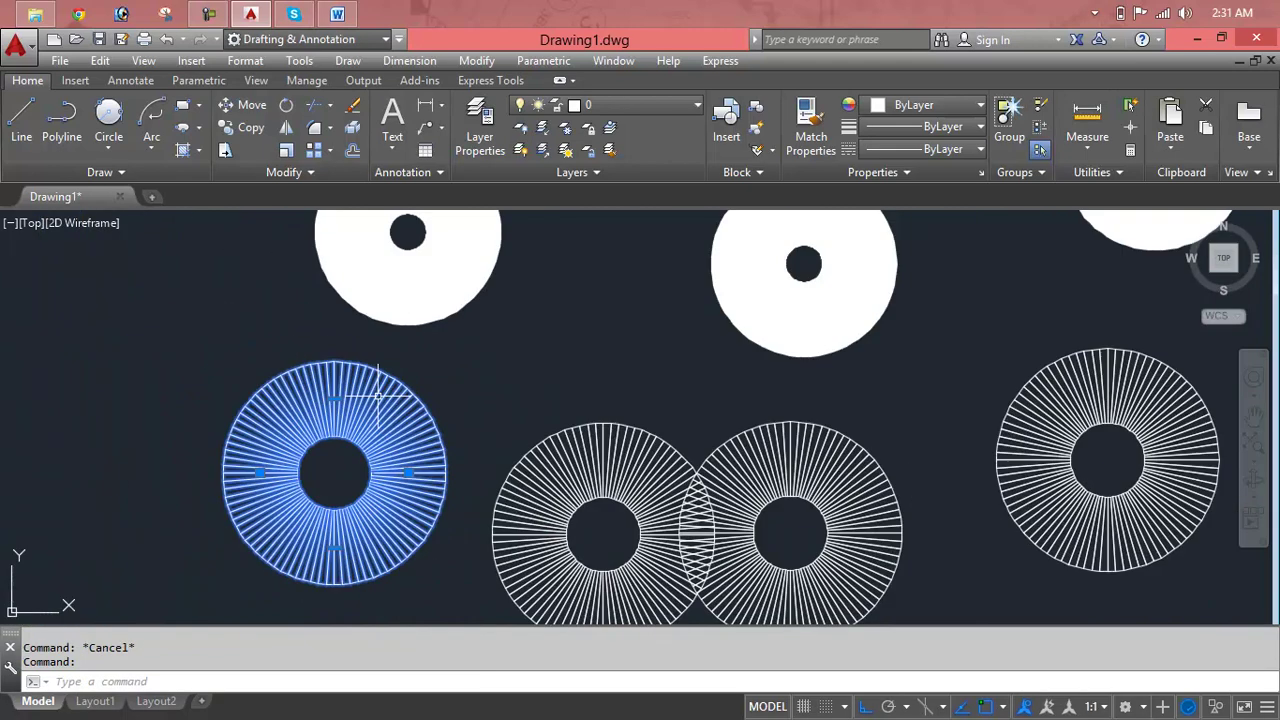
{"action": "middle_click_drag", "start_coordinate": [377, 397], "coordinate": [522, 362]}
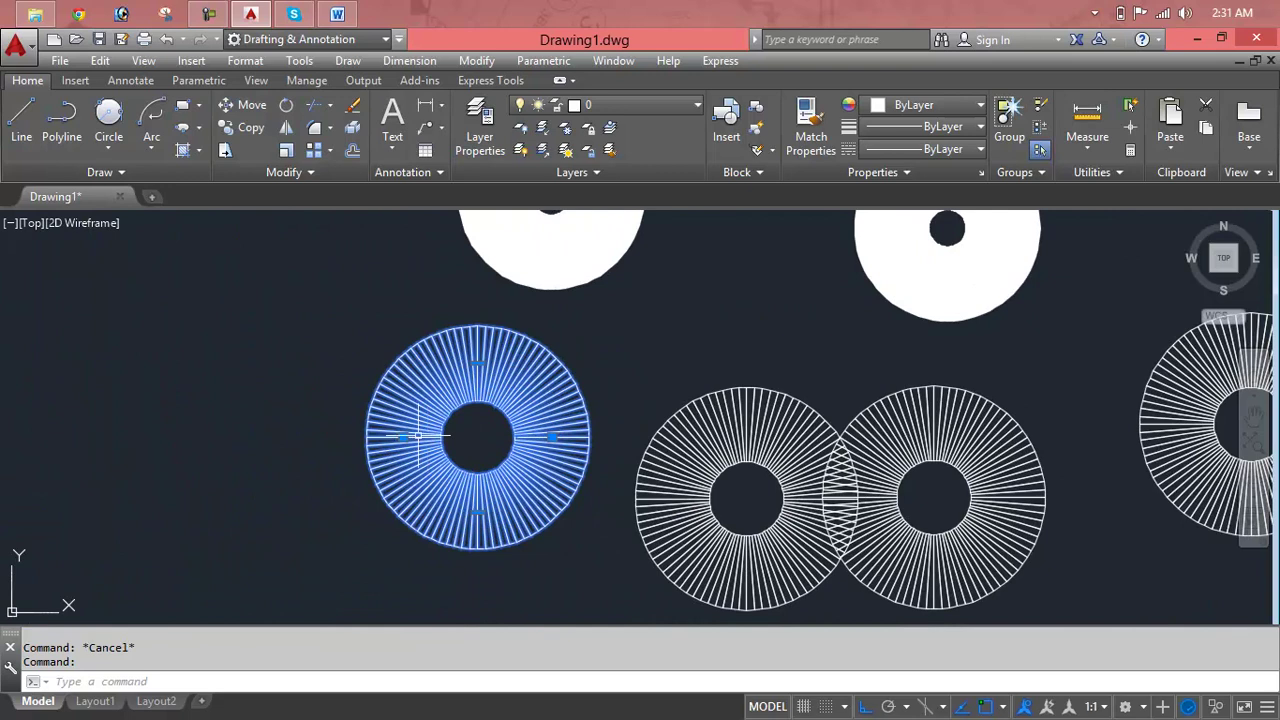
{"action": "middle_click_drag", "start_coordinate": [566, 480], "coordinate": [330, 586]}
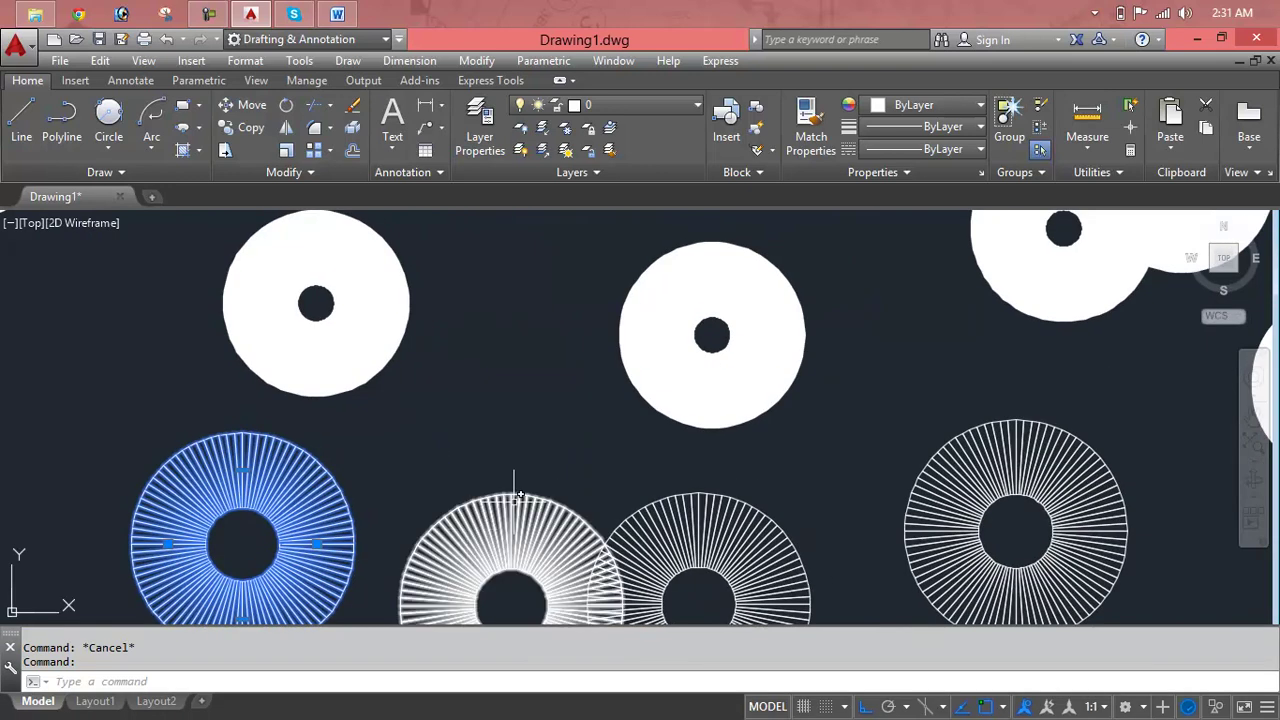
{"action": "middle_click_drag", "start_coordinate": [713, 510], "coordinate": [676, 433]}
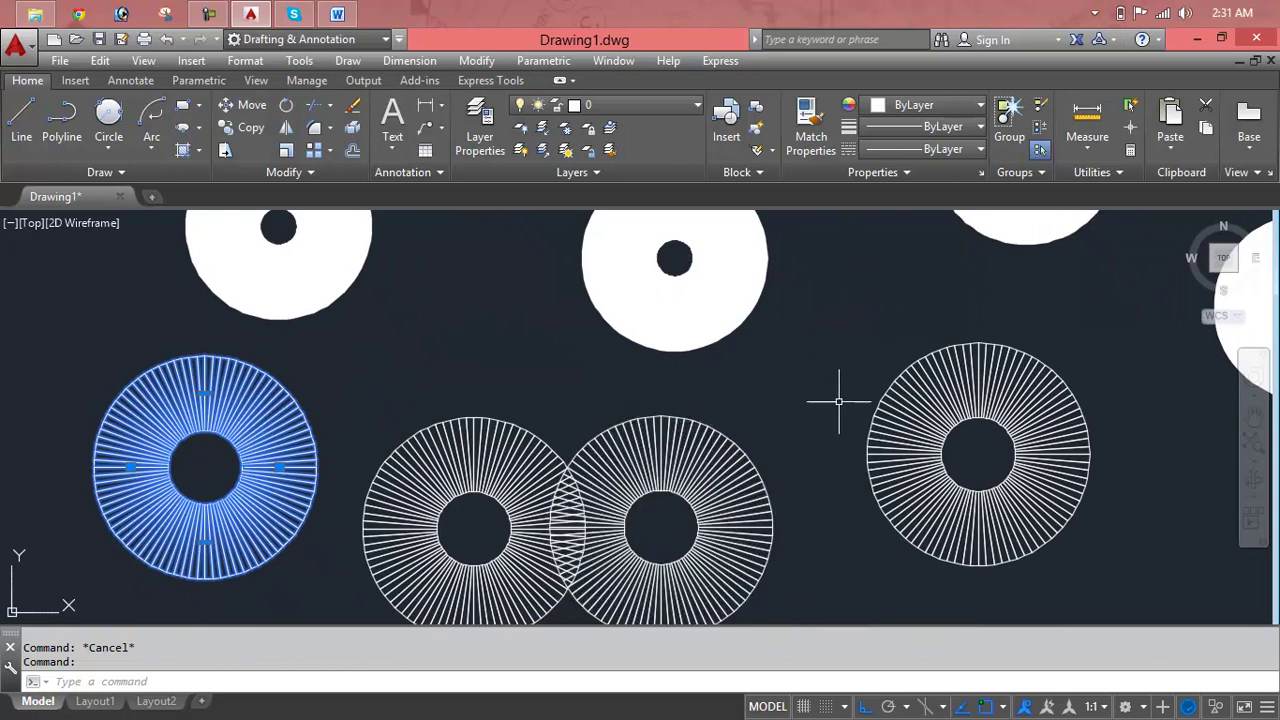
{"action": "key", "text": "Escape"}
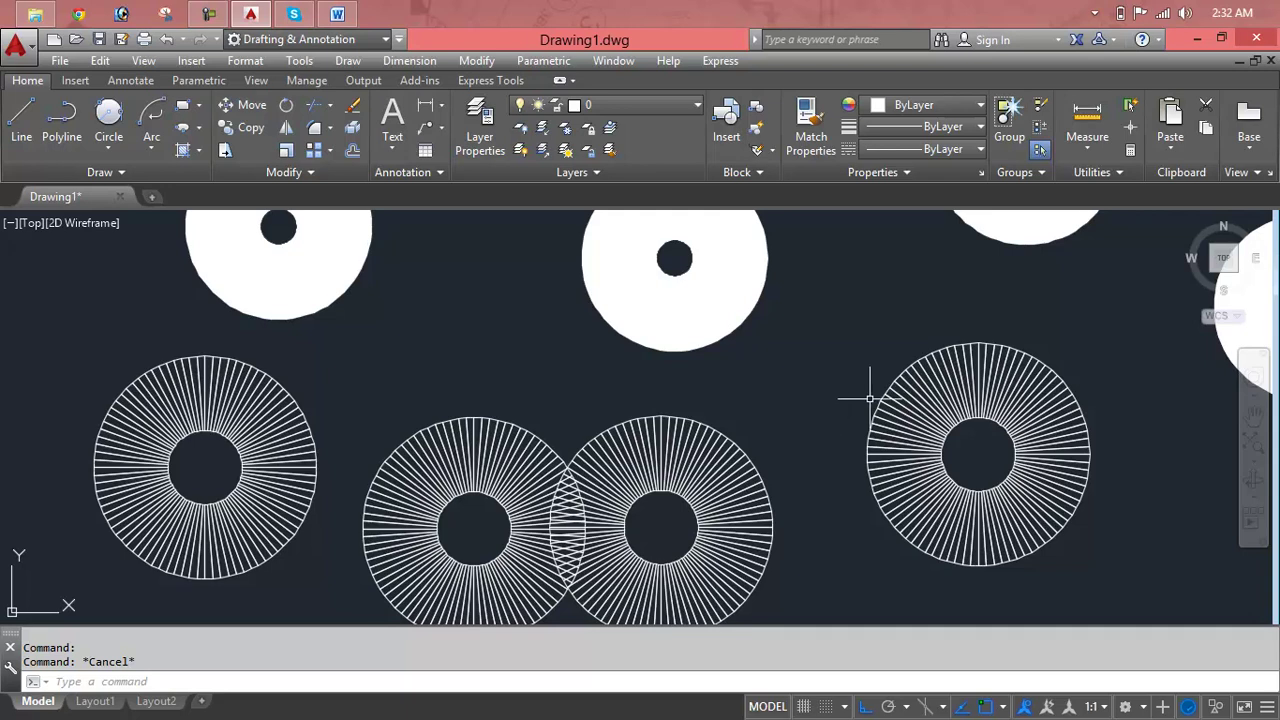
{"action": "scroll", "coordinate": [860, 400], "scroll_direction": "down", "scroll_amount": 1}
{"action": "middle_click_drag", "start_coordinate": [860, 400], "coordinate": [353, 308]}
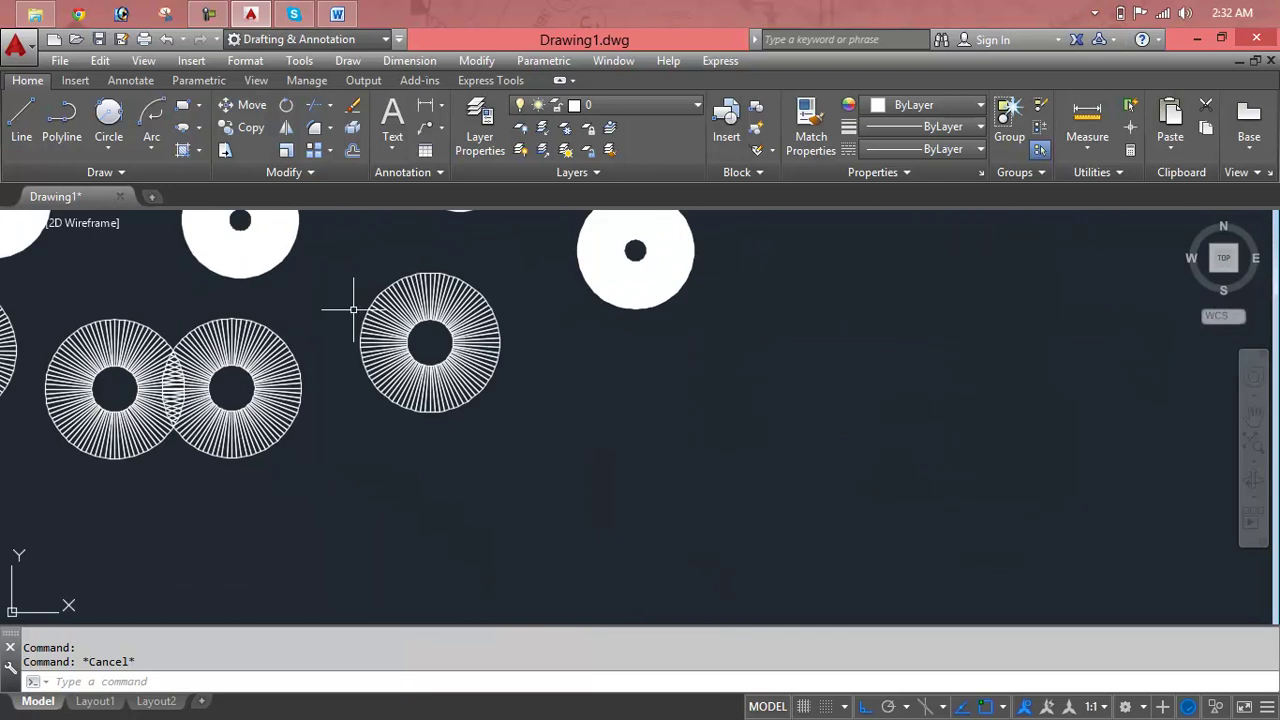
- Set the FILL mode back to ON
{"action": "key", "text": "Escape"}
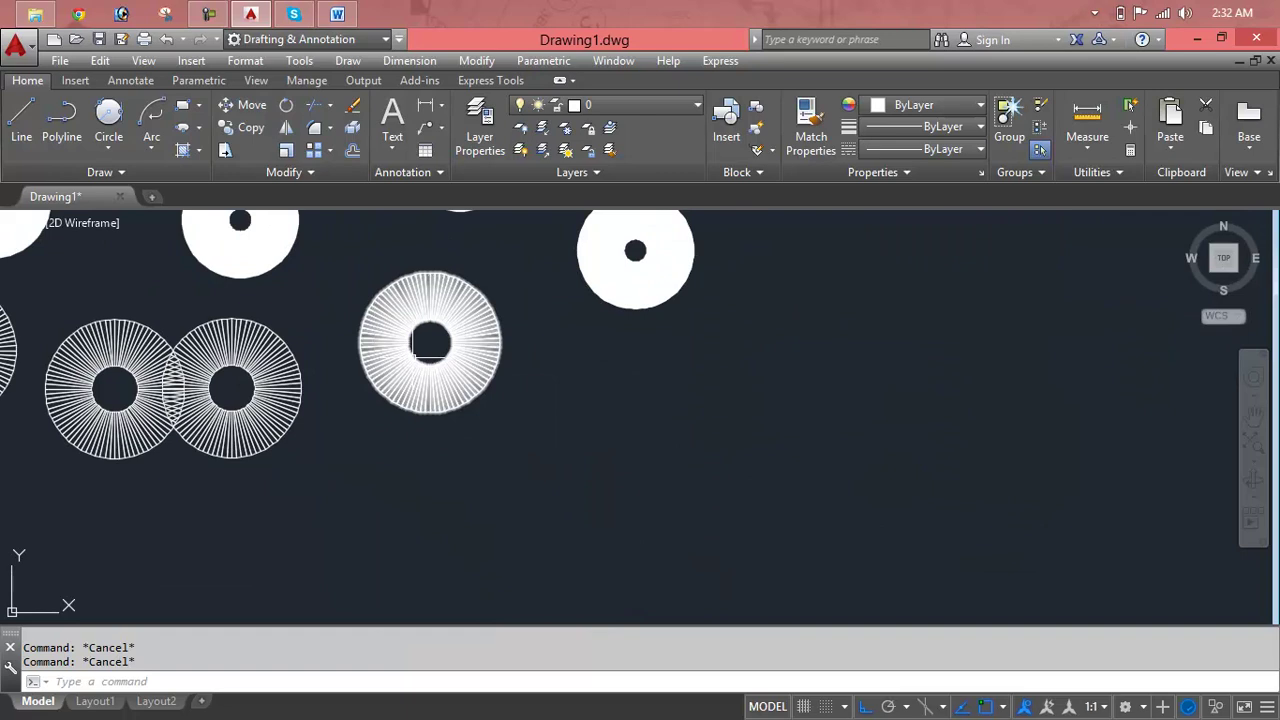
{"action": "type", "text": "FILL"}
{"action": "key", "text": "Return"}
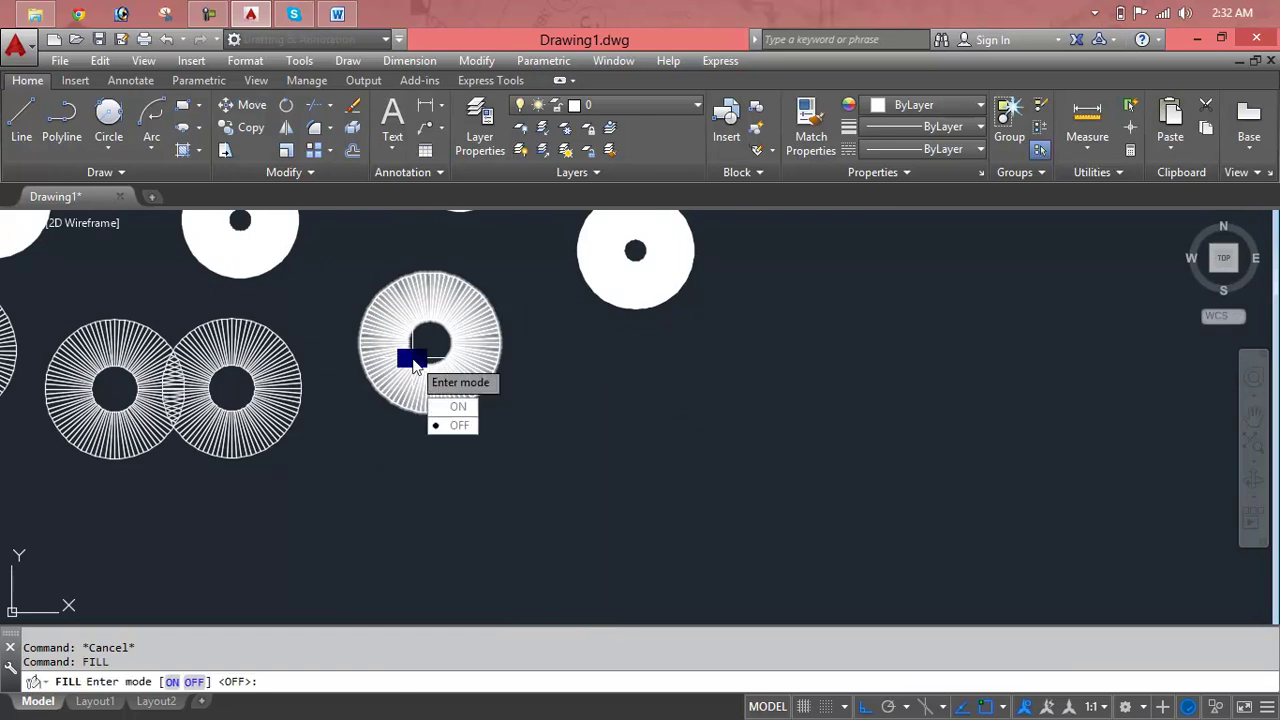
{"action": "type", "text": "on"}
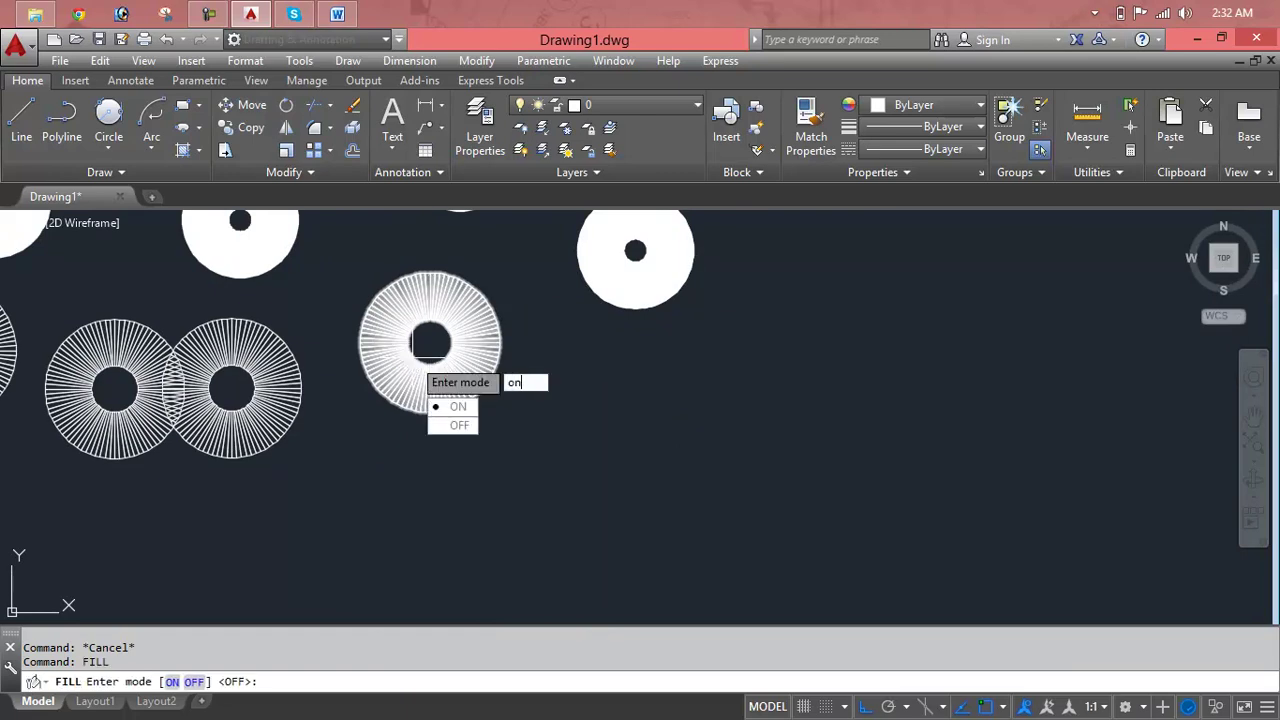
{"action": "key", "text": "Return"}
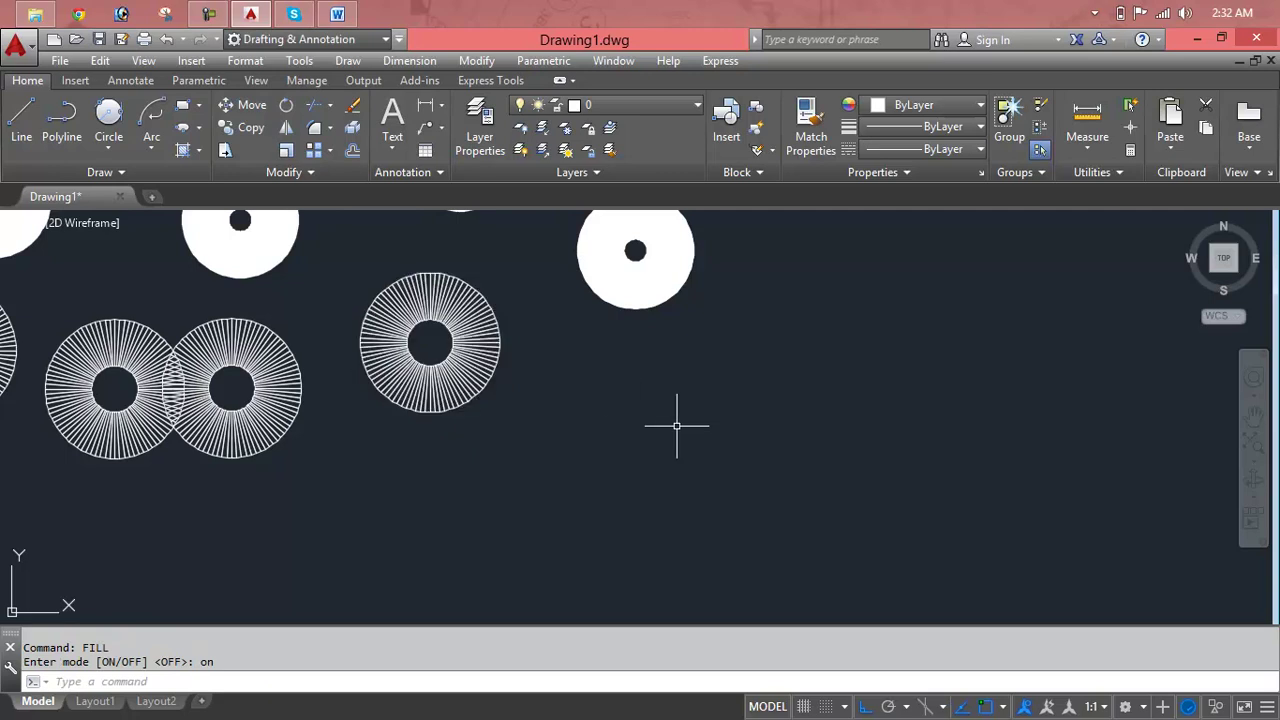
- Draw overlapping solid donuts at the right and lower middle using the default diameters
{"action": "type", "text": "DONUT"}
{"action": "key", "text": "Return"}
{"action": "key", "text": "Return"}
{"action": "key", "text": "Return"}
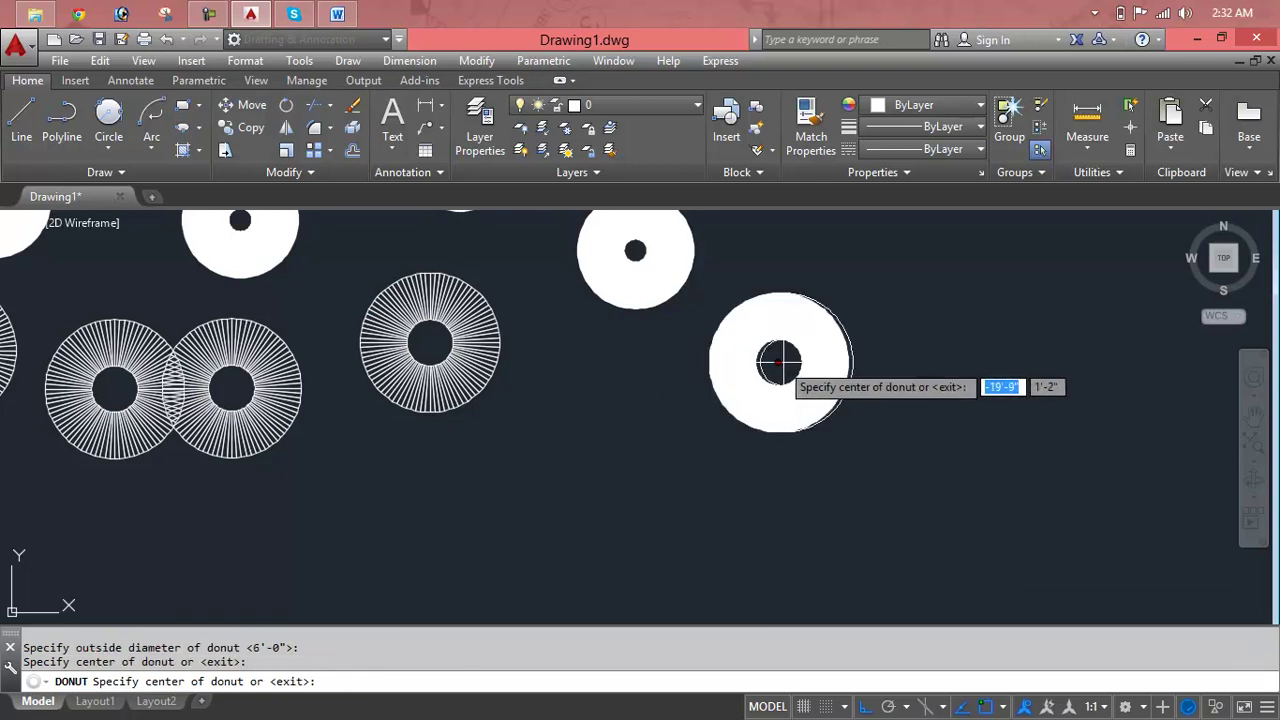
{"action": "left_click", "coordinate": [976, 394]}
{"action": "left_click", "coordinate": [849, 472]}
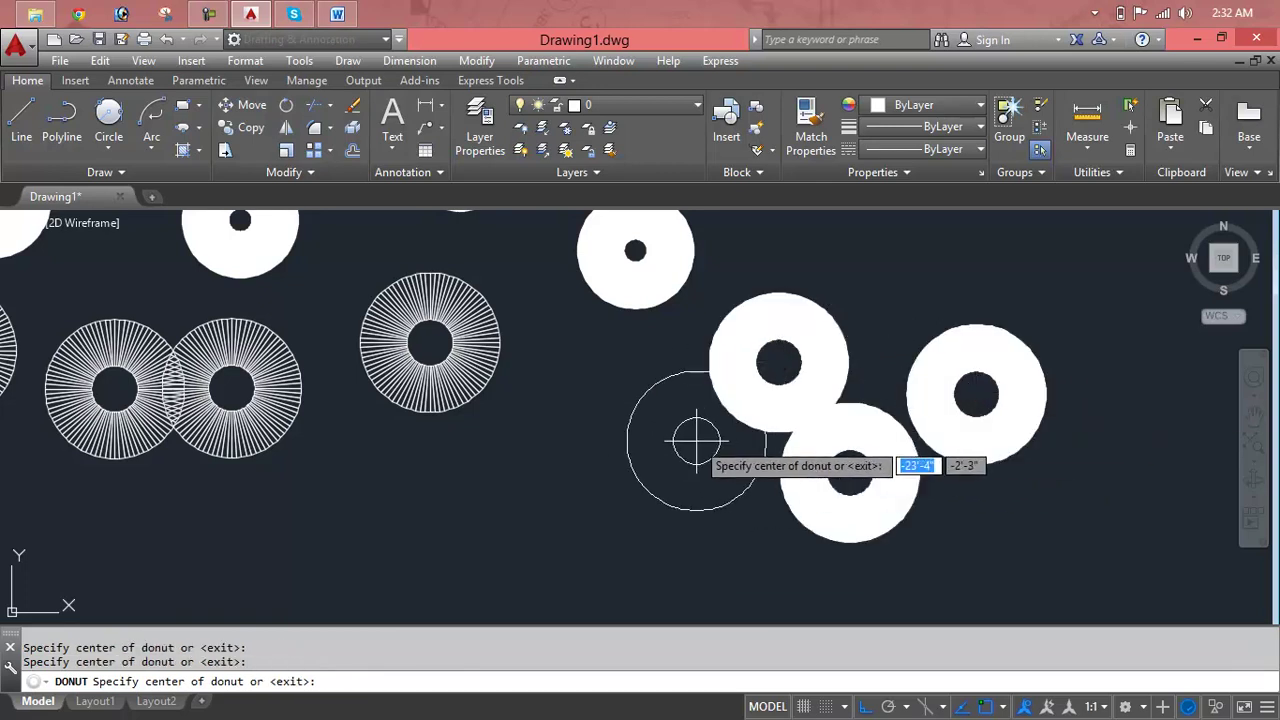
{"action": "left_click", "coordinate": [600, 472]}
{"action": "key", "text": "Escape"}
{"action": "key", "text": "Escape"}
{"action": "key", "text": "Escape"}
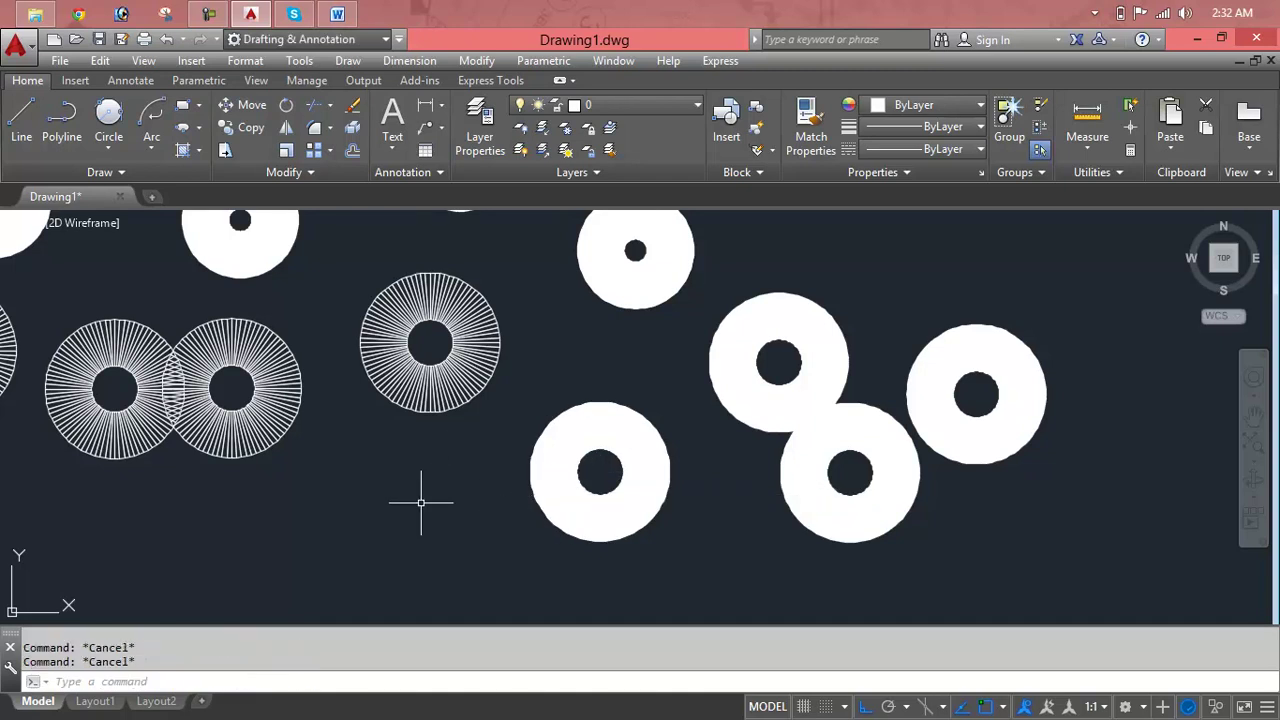